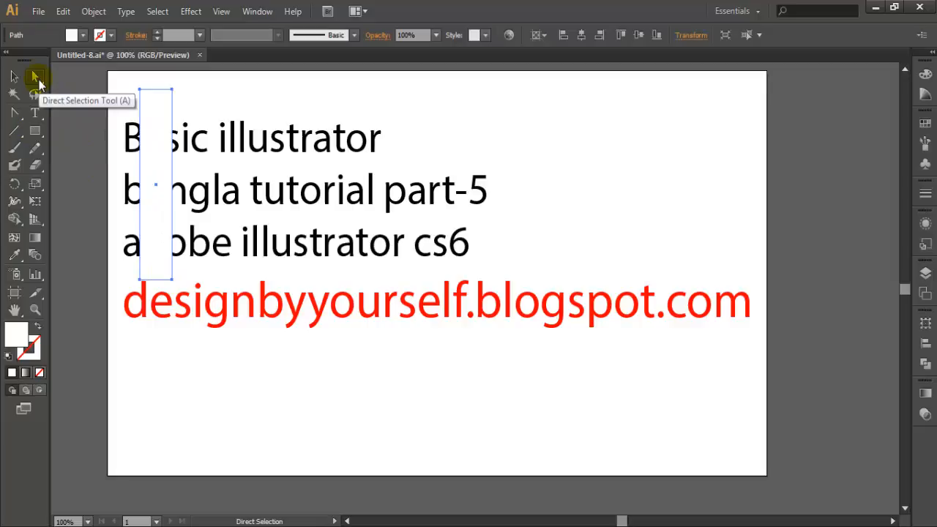
Clear the artboard by deleting the narrow white rectangle and all the text lines.
key("Delete")
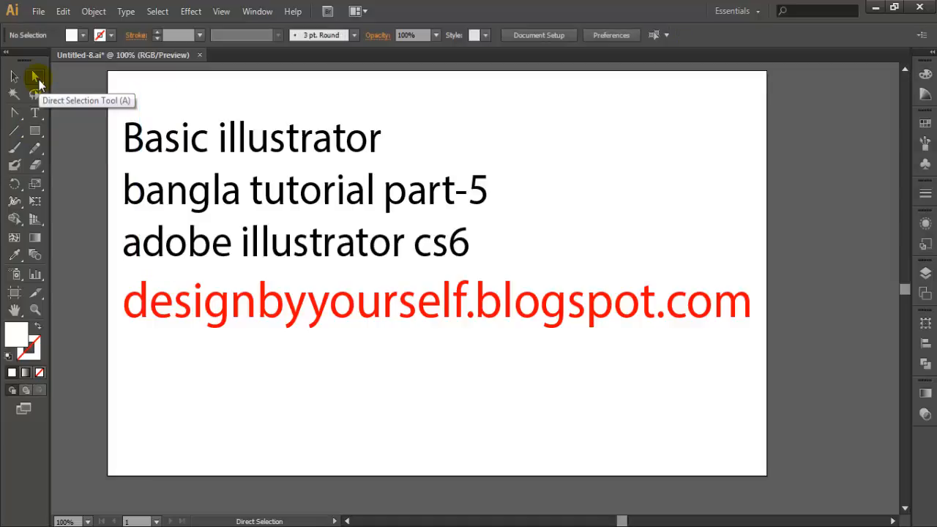
left_click_drag(153, 115, 145, 358)
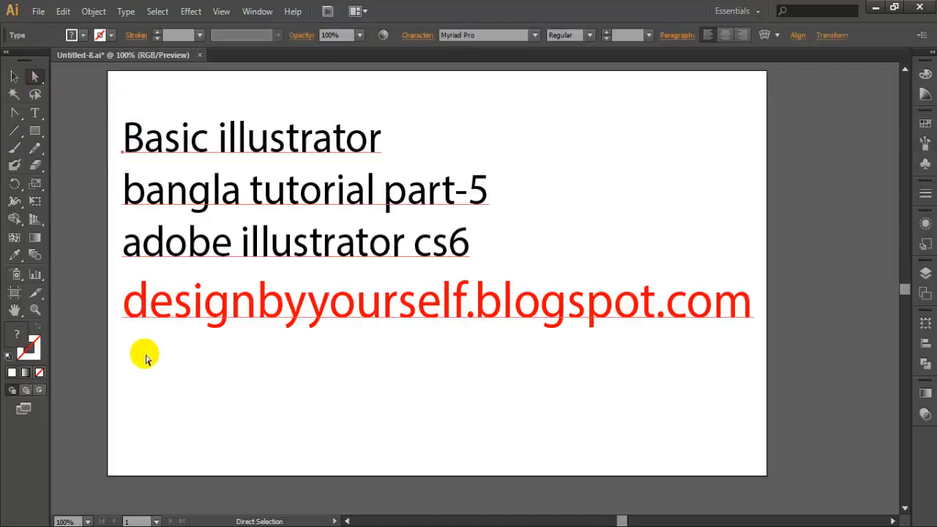
key("Delete")
Draw a horizontal line across the upper middle of the artboard with the Line Segment tool and give it a 5 pt stroke.
left_click(15, 112)
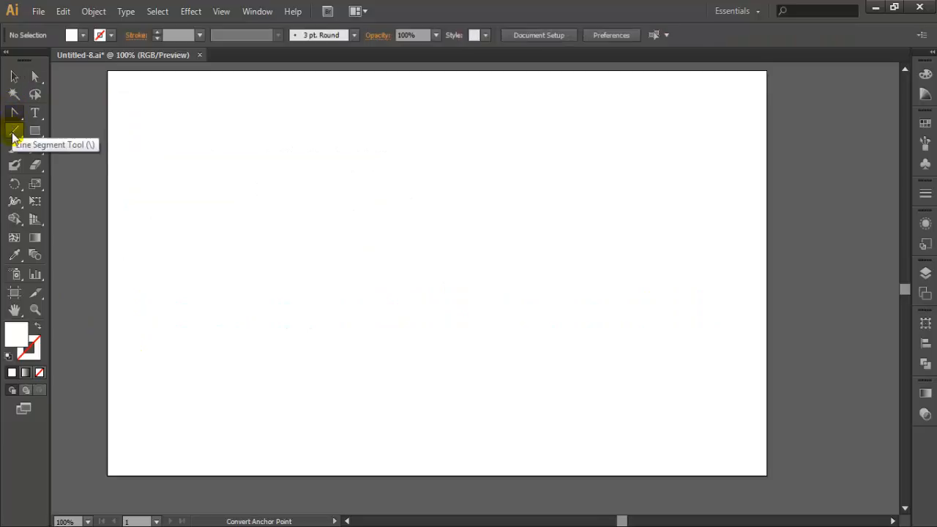
left_click_drag(13, 137, 71, 130)
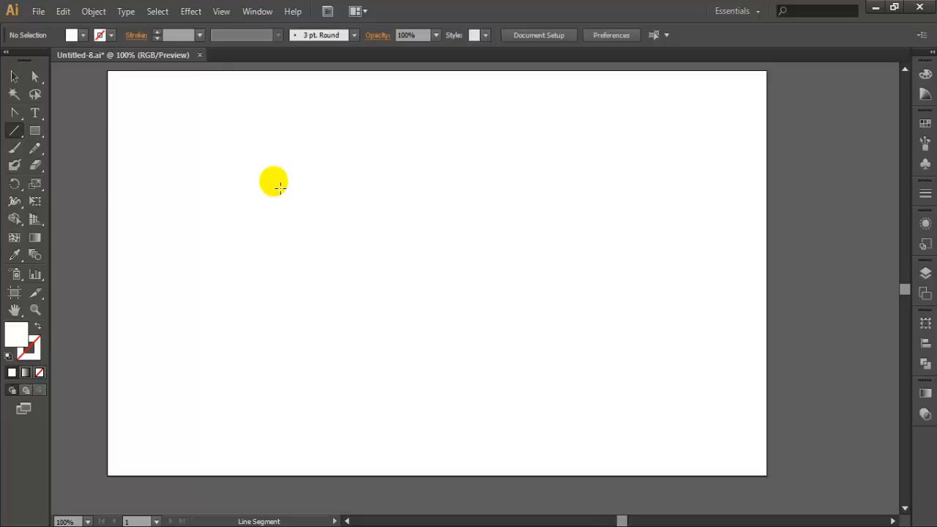
mouse_move(274, 182)
left_mouse_down()
mouse_move(548, 188)
mouse_move(541, 182)
left_mouse_up()
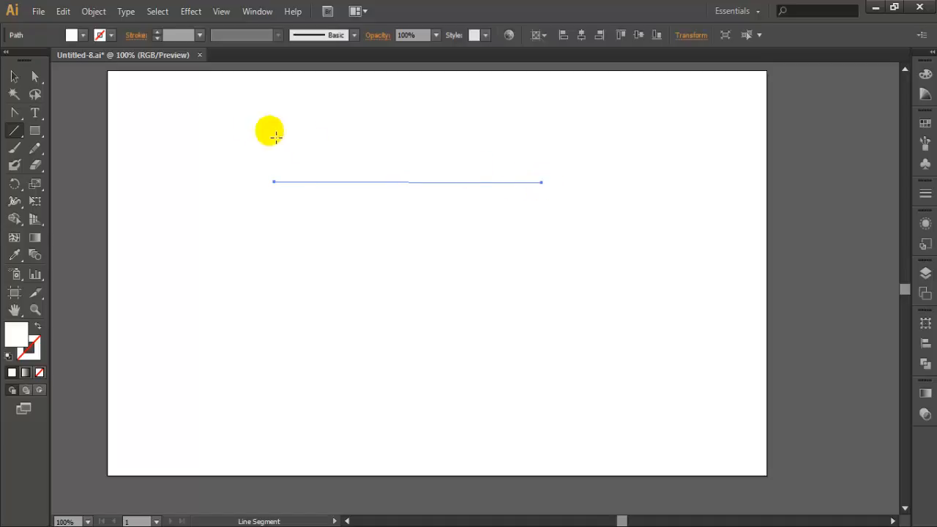
left_click(156, 32)
left_click(155, 32)
left_click(156, 32)
left_click(155, 32)
left_click(156, 32)
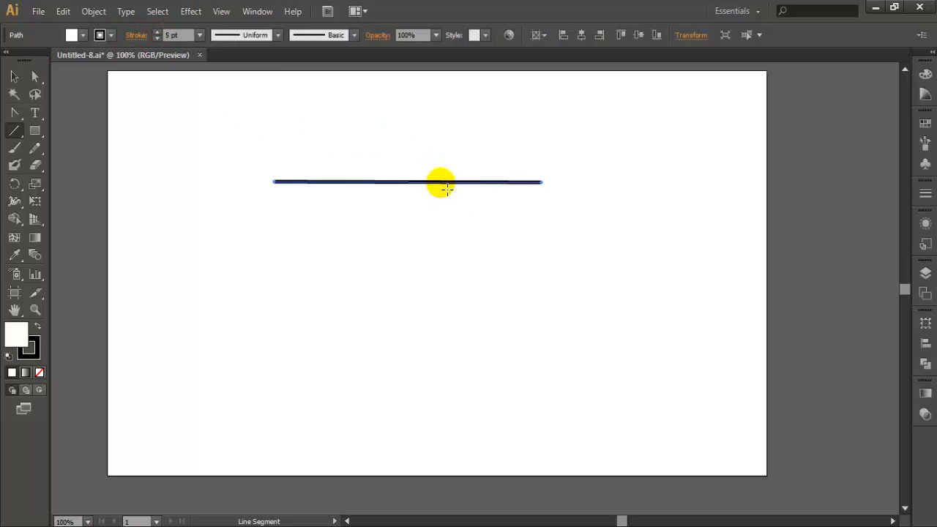
Draw two slanted legs down from the horizontal line and a nearly horizontal base line across their lower ends.
left_click_drag(440, 183, 484, 270)
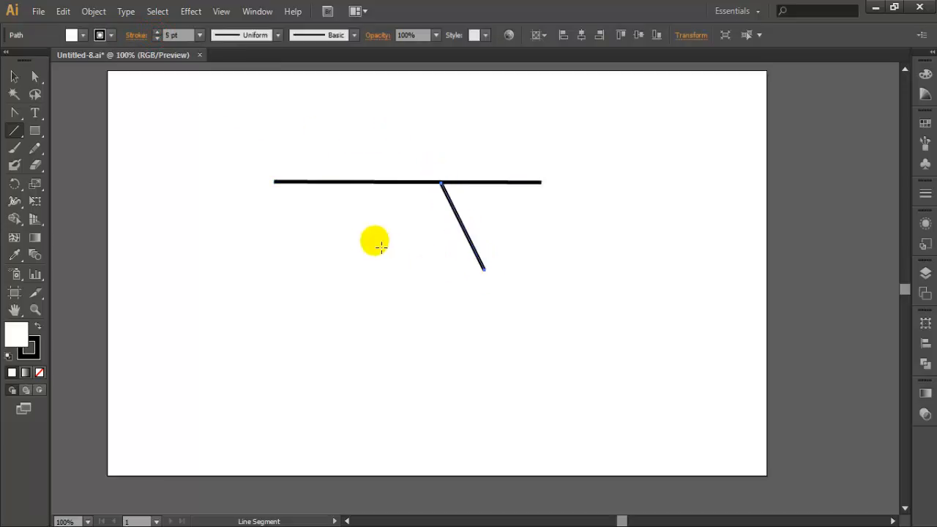
mouse_move(322, 182)
left_mouse_down()
mouse_move(286, 273)
mouse_move(268, 289)
mouse_move(308, 297)
mouse_move(492, 279)
left_mouse_up()
Create a line to the right of the trapezoid with an exact length of 354 px and an angle of 120°.
left_click(620, 205)
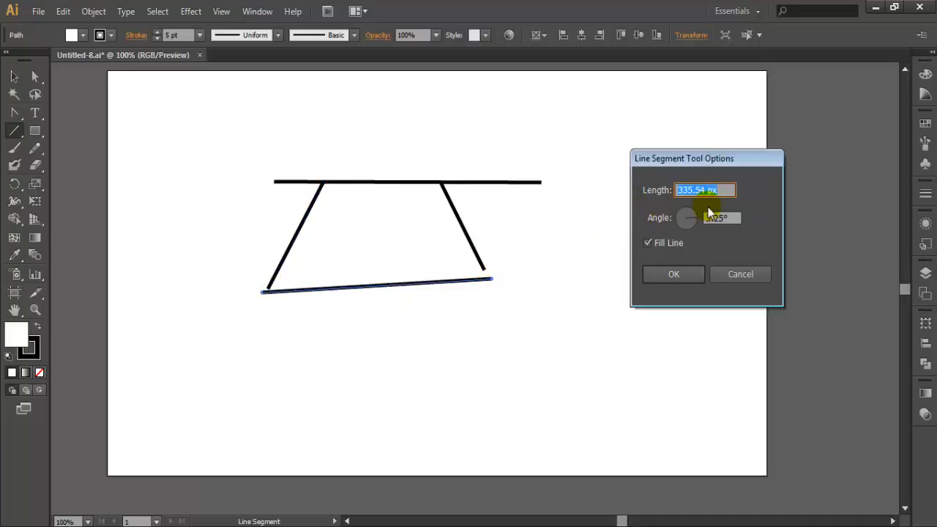
left_click(733, 195)
scroll(733, 195, "up", 3)
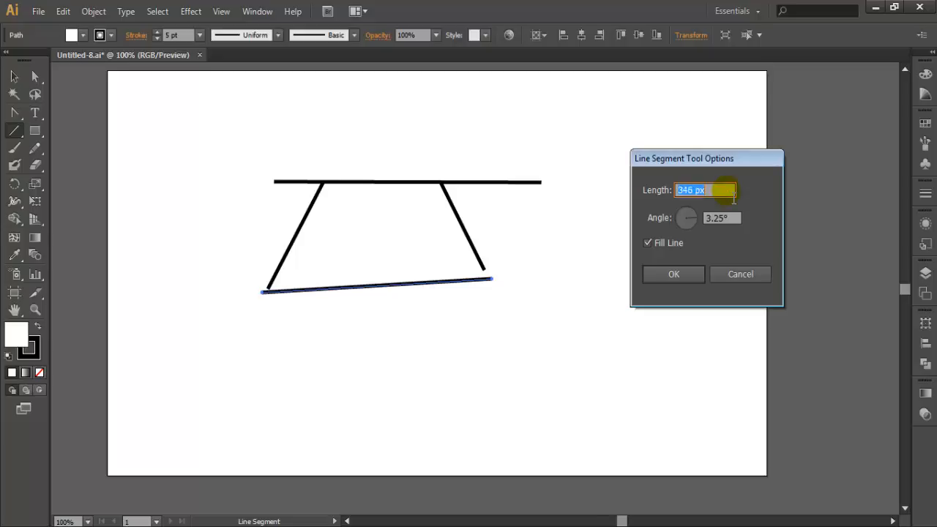
scroll(733, 197, "up", 8)
left_click(736, 219)
scroll(739, 223, "up", 3)
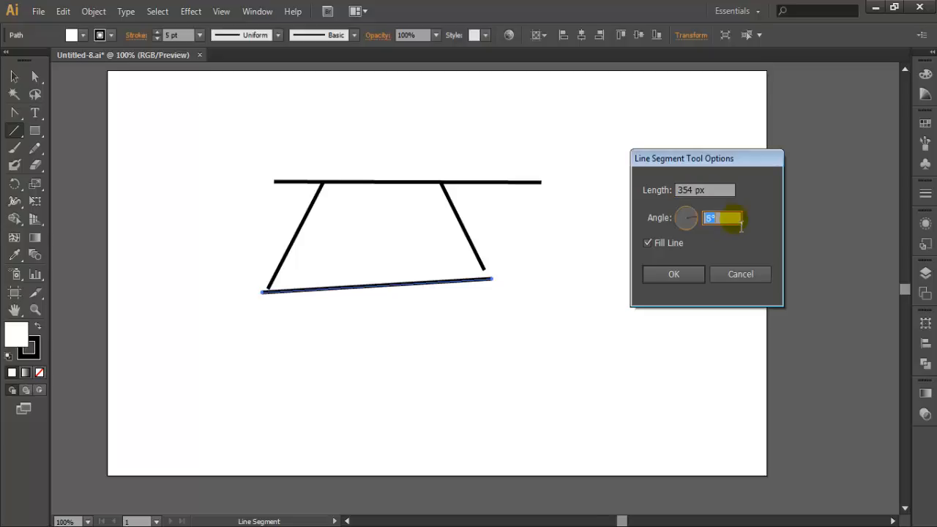
type("12")
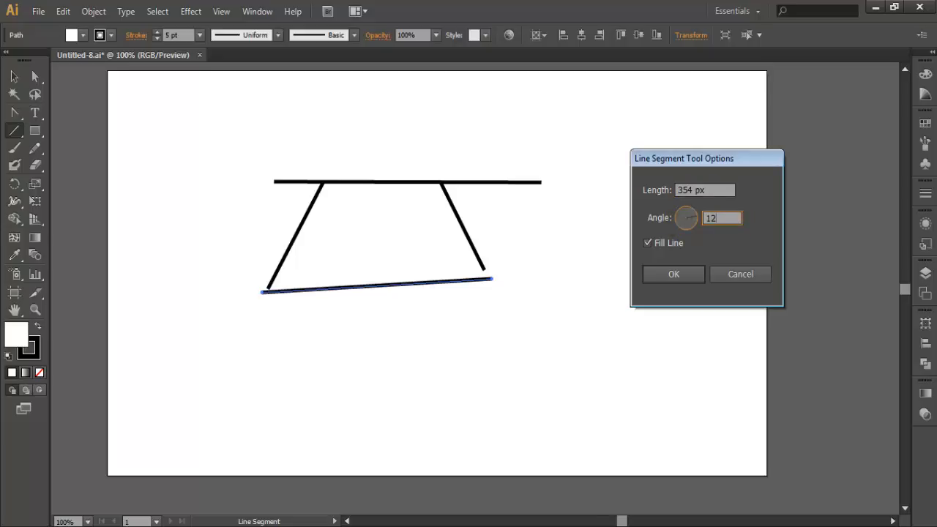
type("0")
left_click(689, 273)
Move the 120° line down so that it lies entirely on the artboard, right of the trapezoid.
left_click(35, 77)
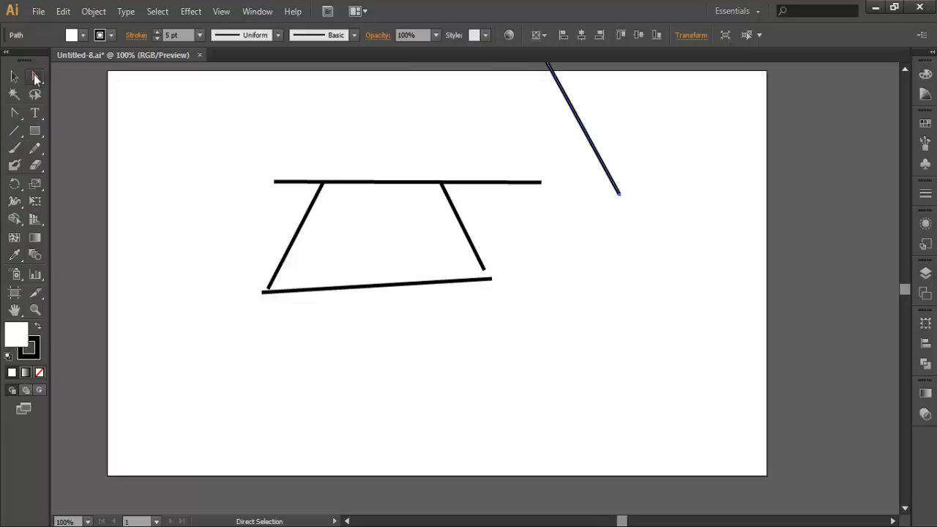
left_click(583, 128)
left_click_drag(587, 140, 655, 330)
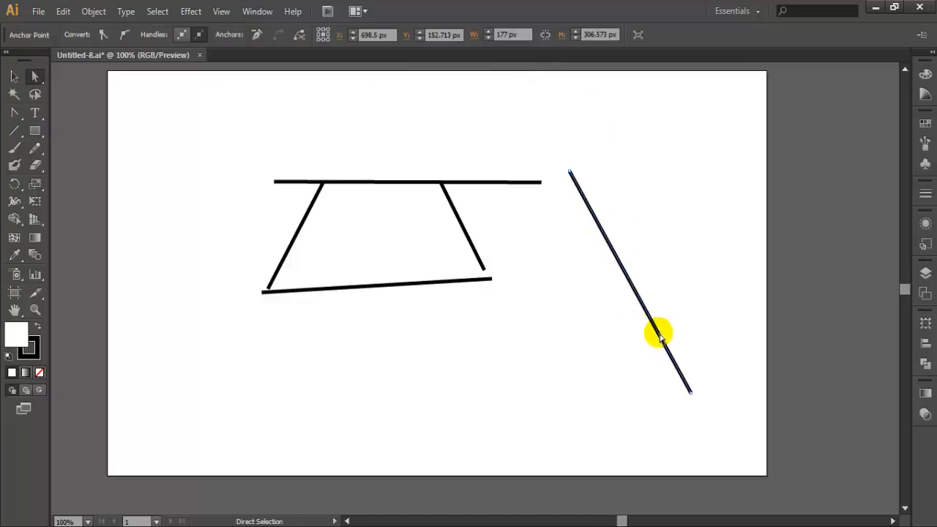
Select all the lines on the artboard and delete them.
left_click_drag(192, 118, 711, 446)
key("Delete")
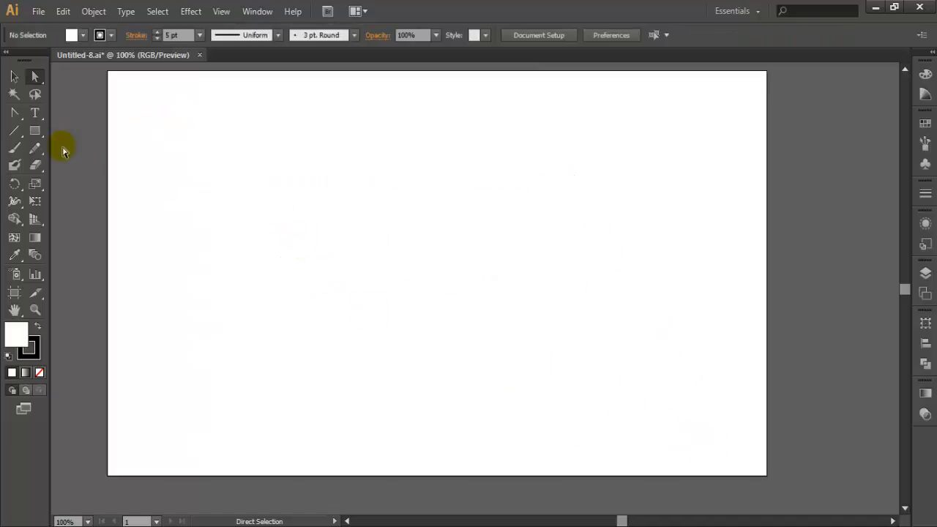
Draw a freehand quarter arc curving down to the right with the Arc tool and delete it.
left_click(14, 131)
left_click(73, 148)
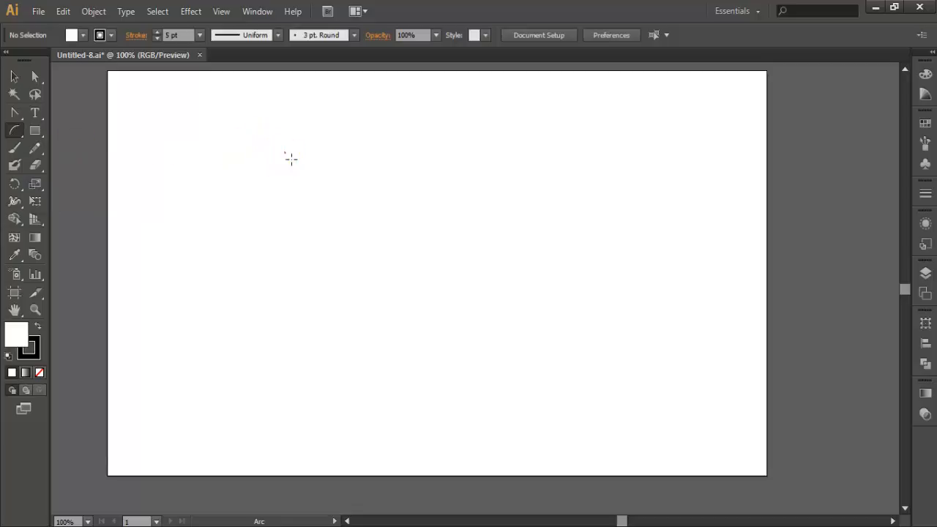
left_click_drag(285, 153, 424, 329)
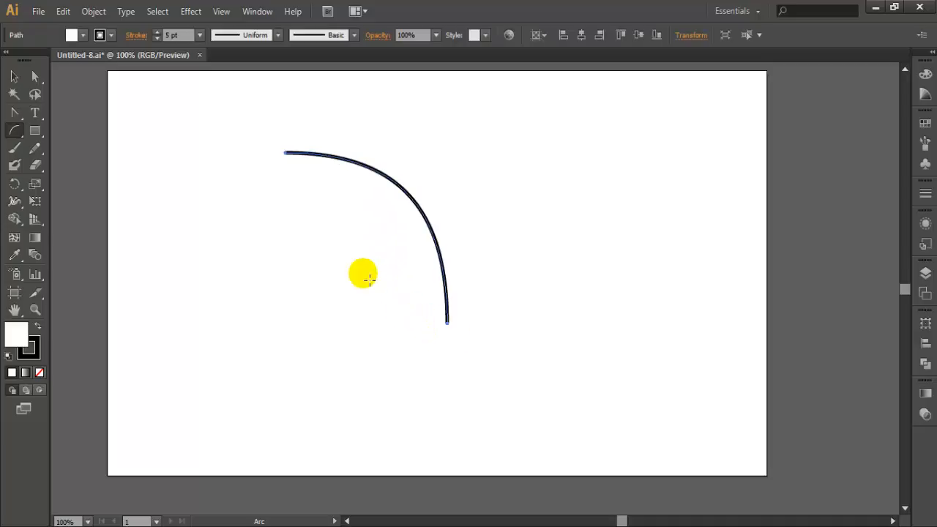
key("Delete")
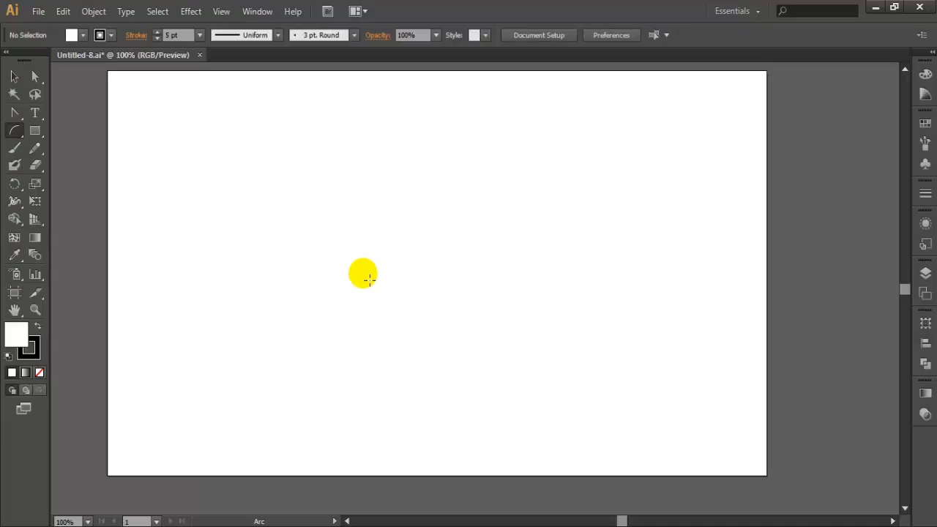
Start an arc by exact values in the artboard's centre, with X-axis length 248 px and Y-axis length 240 px.
left_click(327, 194)
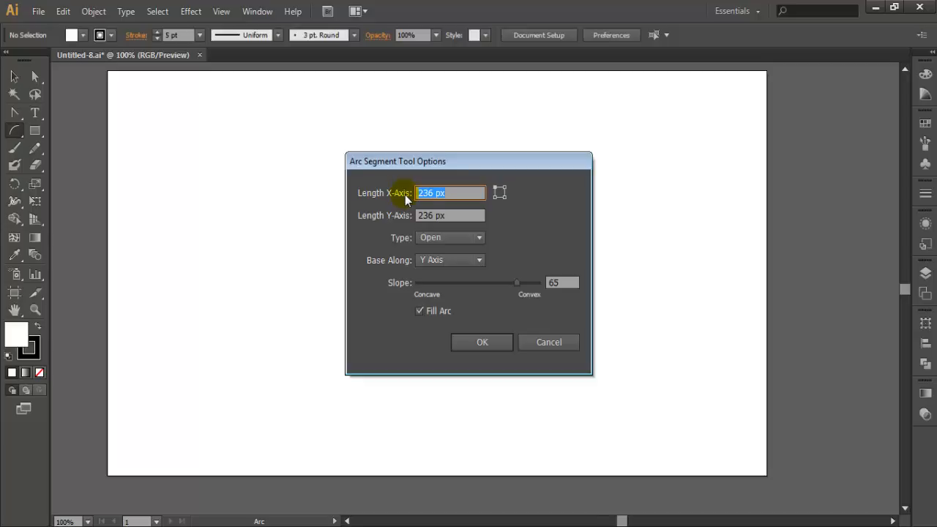
scroll(484, 199, "up", 9)
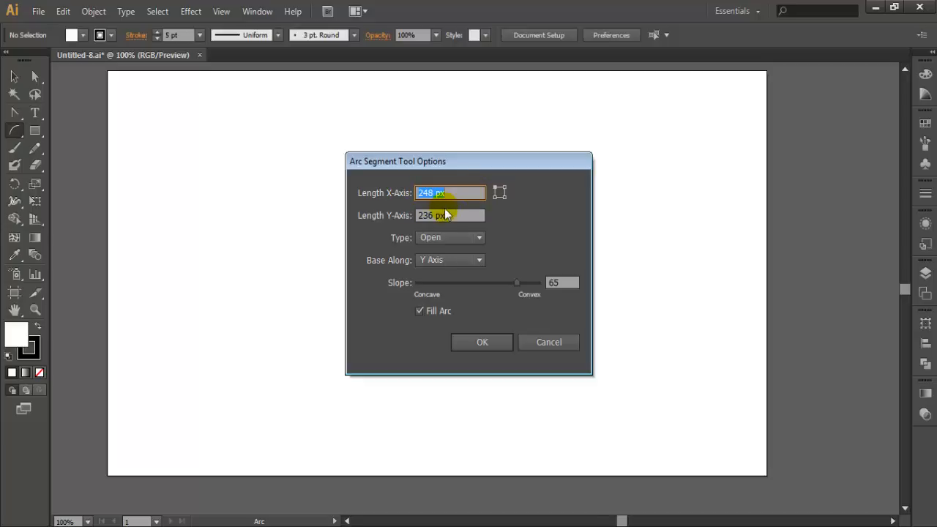
left_click(463, 214)
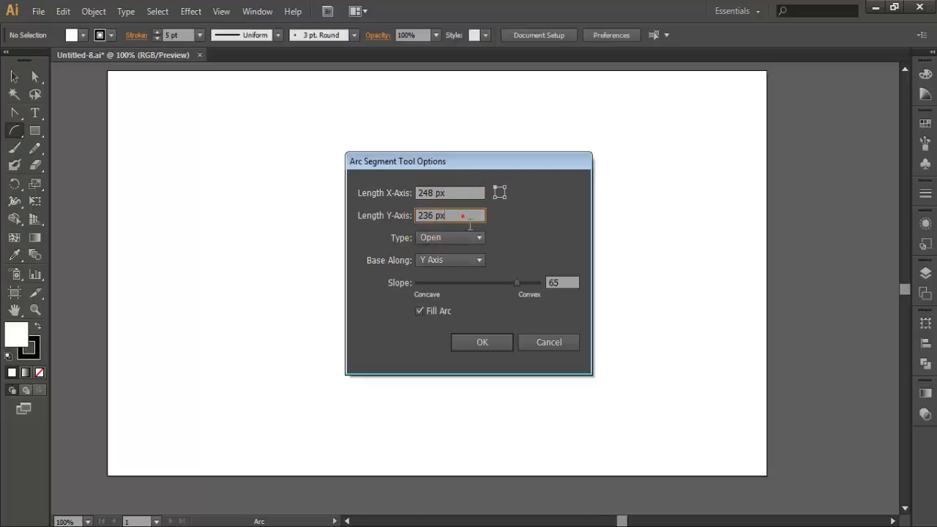
scroll(469, 219, "up", 4)
Change the arc's type to Closed.
left_click(447, 240)
left_click(448, 239)
left_click(449, 240)
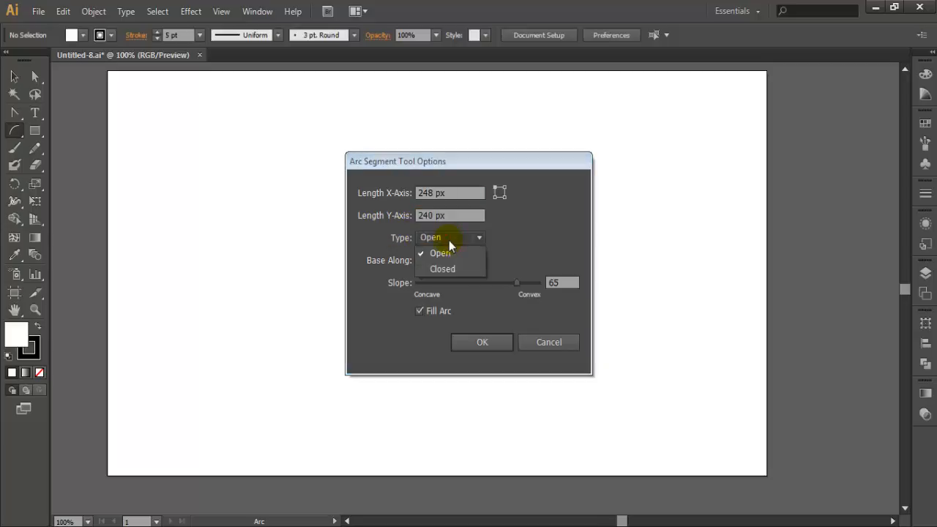
left_click(448, 239)
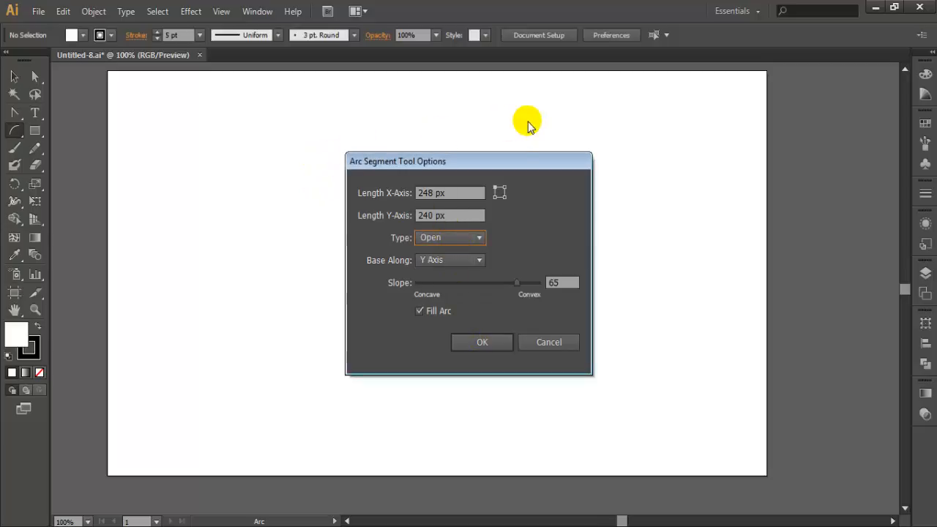
left_click(465, 239)
left_click(453, 266)
left_click(451, 235)
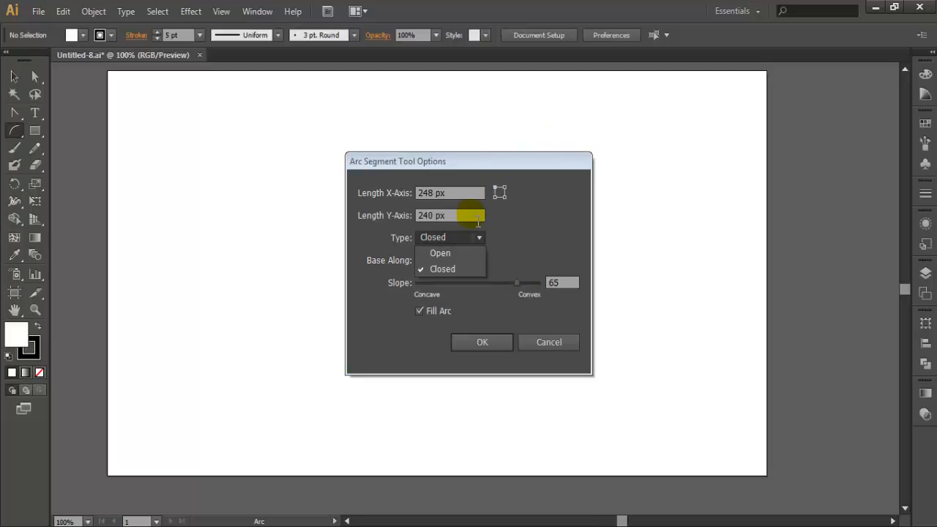
left_click(524, 247)
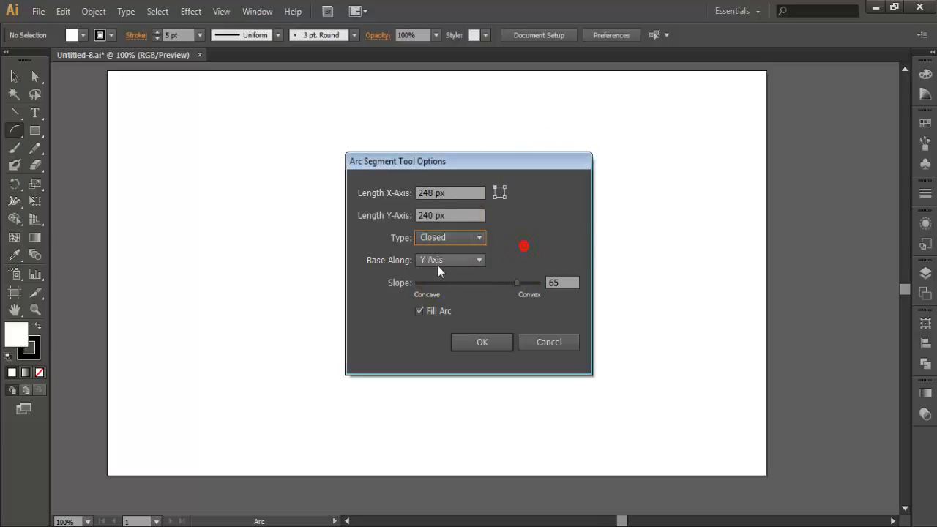
Set the arc's slope to 100, keep its base along the Y axis with Fill Arc on, and create the shape.
left_click(443, 260)
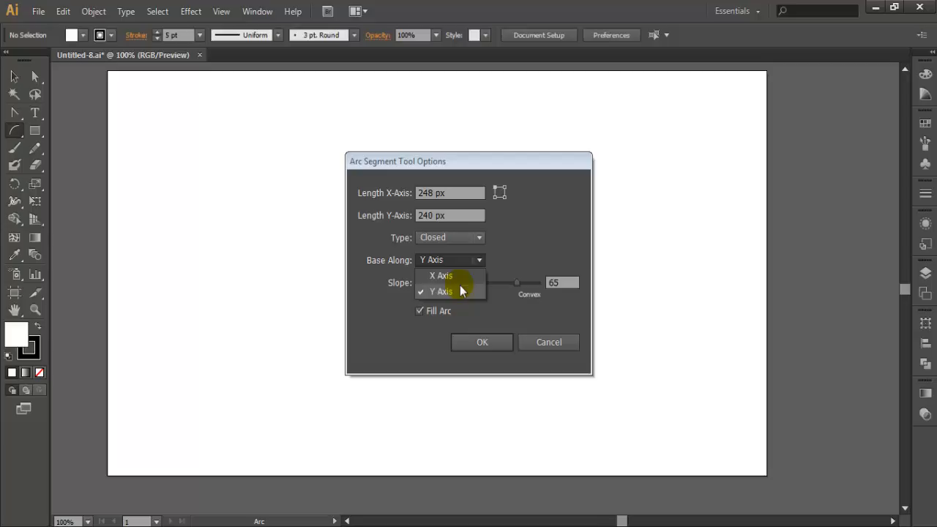
left_click(513, 242)
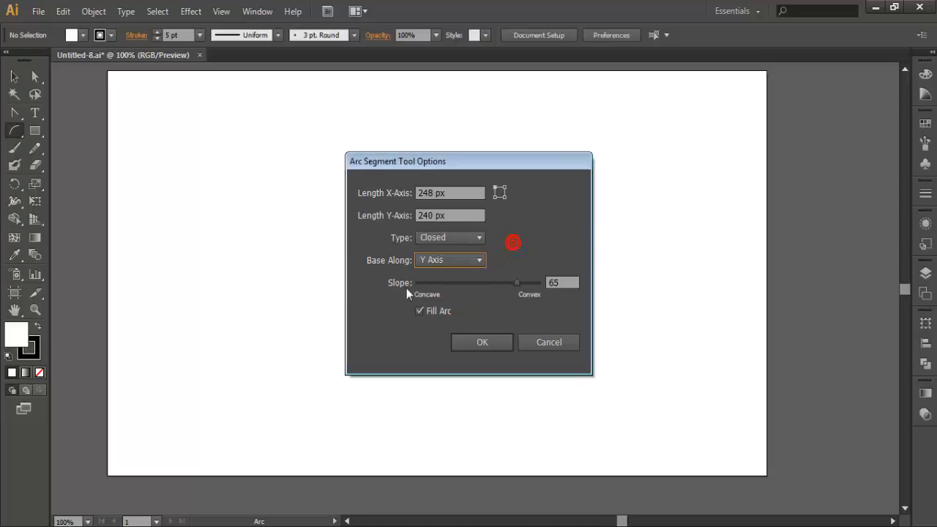
left_click_drag(515, 285, 535, 285)
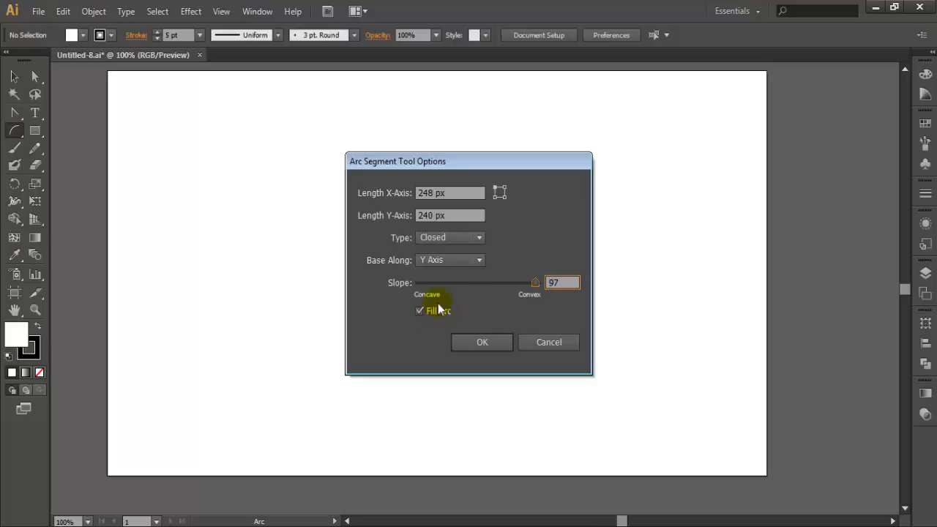
mouse_move(535, 284)
left_mouse_down()
mouse_move(417, 285)
mouse_move(530, 292)
left_mouse_up()
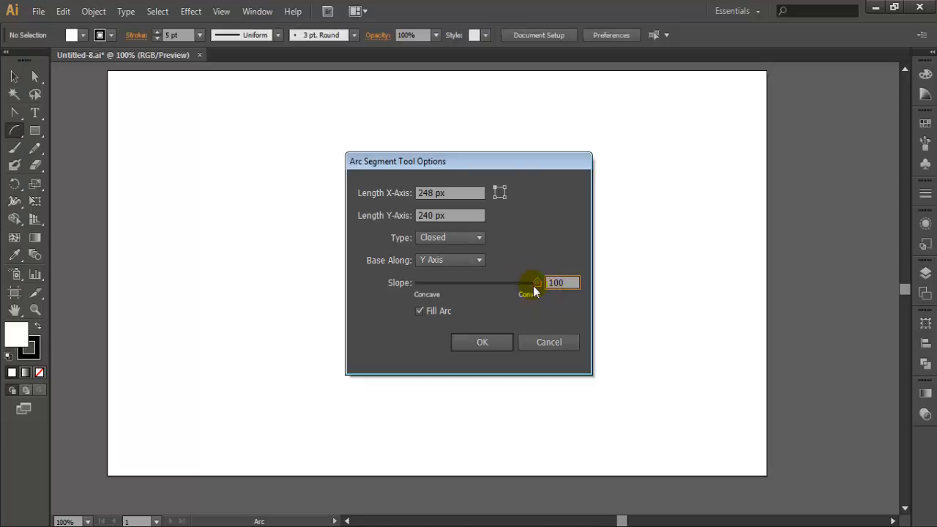
left_click_drag(532, 285, 558, 290)
left_click(434, 311)
left_click(433, 311)
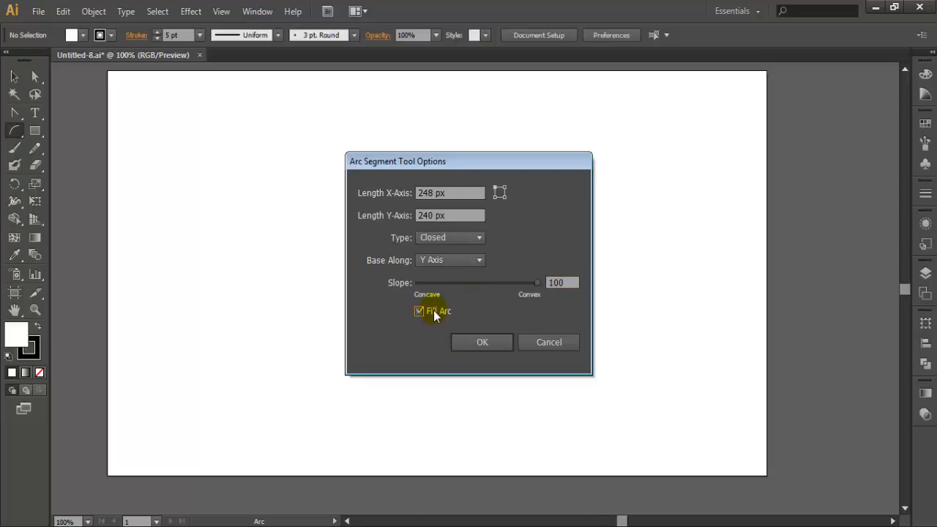
left_click(457, 237)
left_click(455, 237)
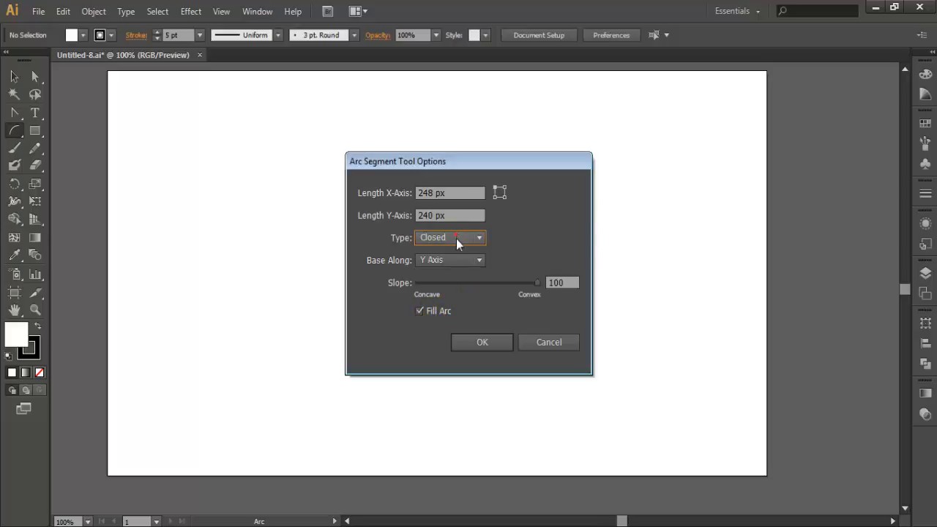
left_click(485, 336)
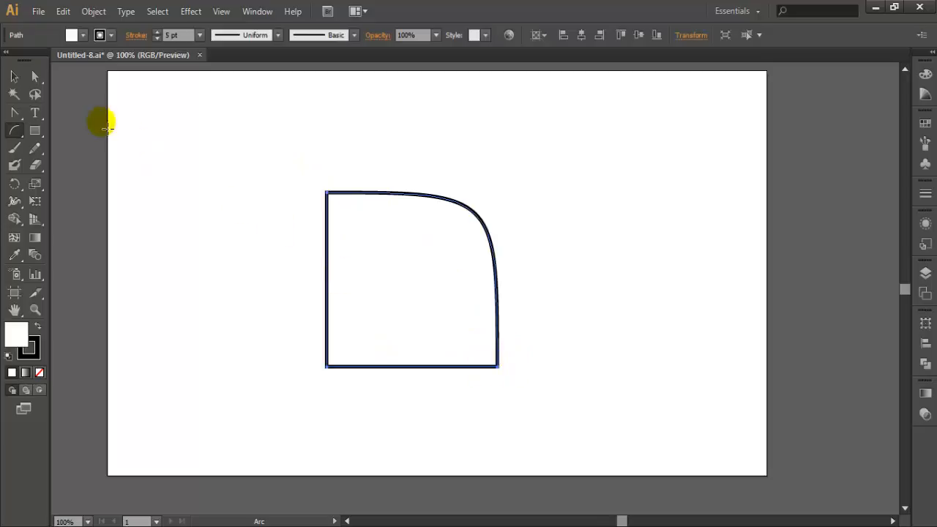
Fill the closed arc shape with blue, and change its fill to the darker red swatch.
left_click(34, 76)
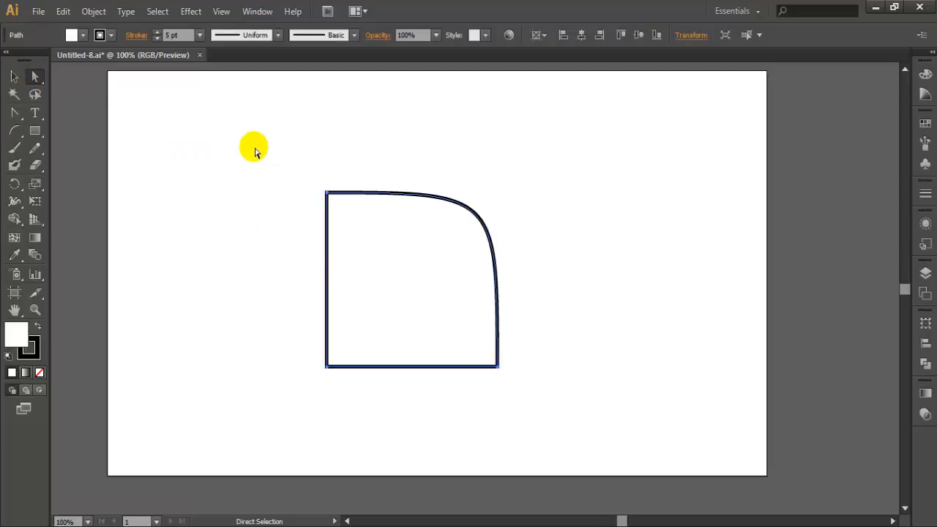
mouse_move(255, 152)
left_mouse_down()
mouse_move(299, 238)
mouse_move(531, 410)
left_mouse_up()
left_click(388, 266)
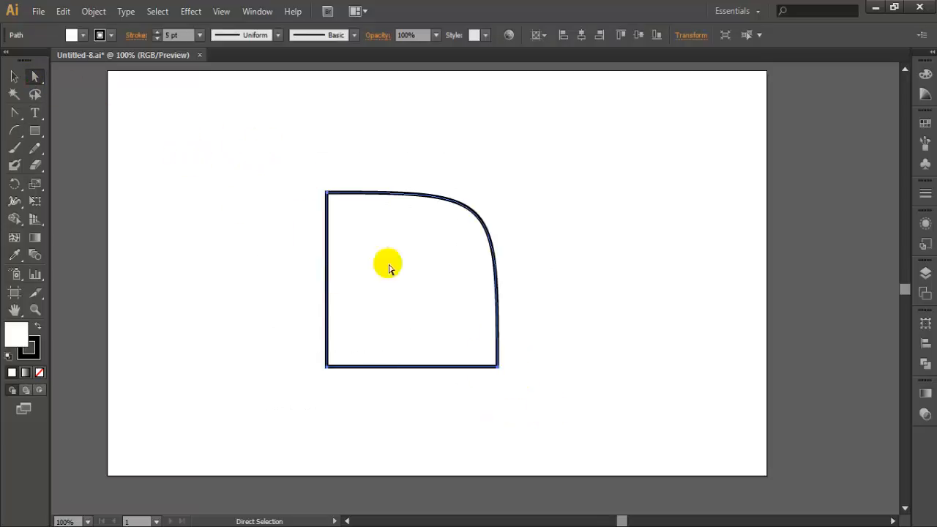
left_click(83, 35)
left_click(86, 59)
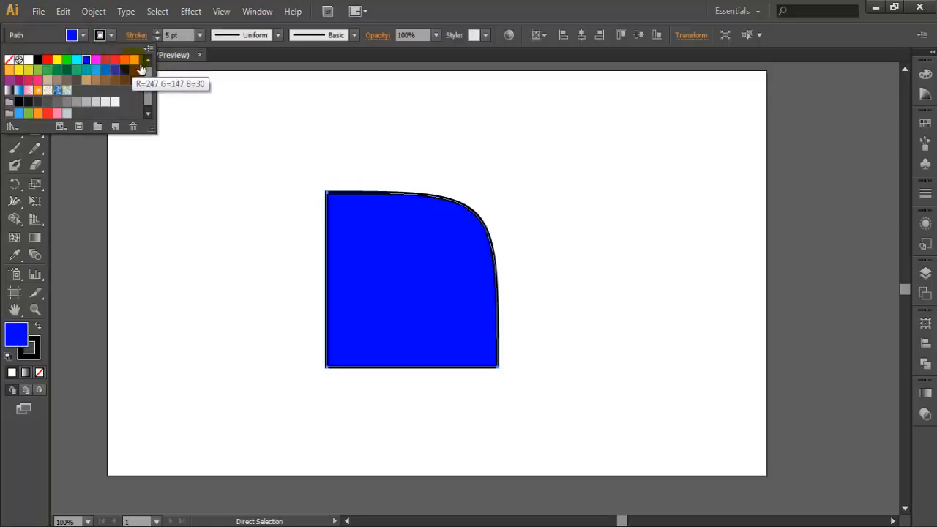
left_click(108, 61)
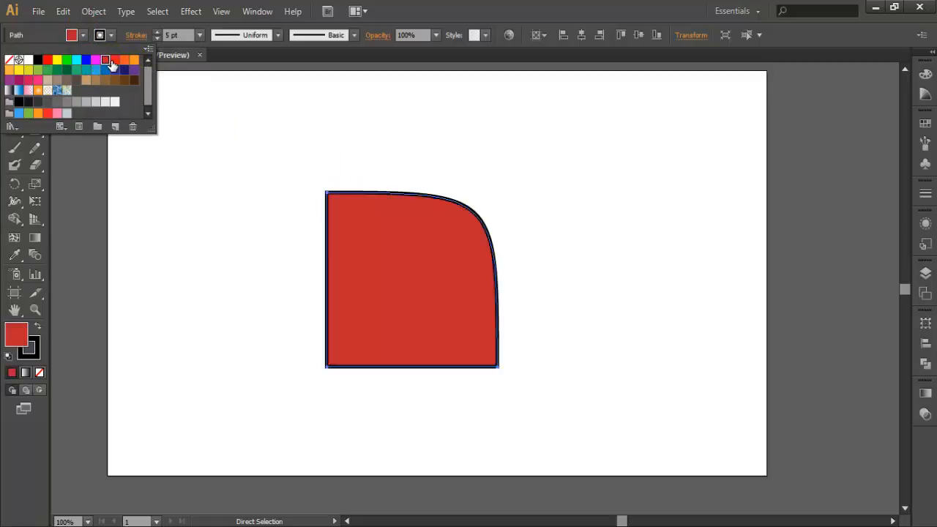
Try drawing a larger closed arc freehand across the artboard with the Arc tool, and undo it.
left_click(283, 125)
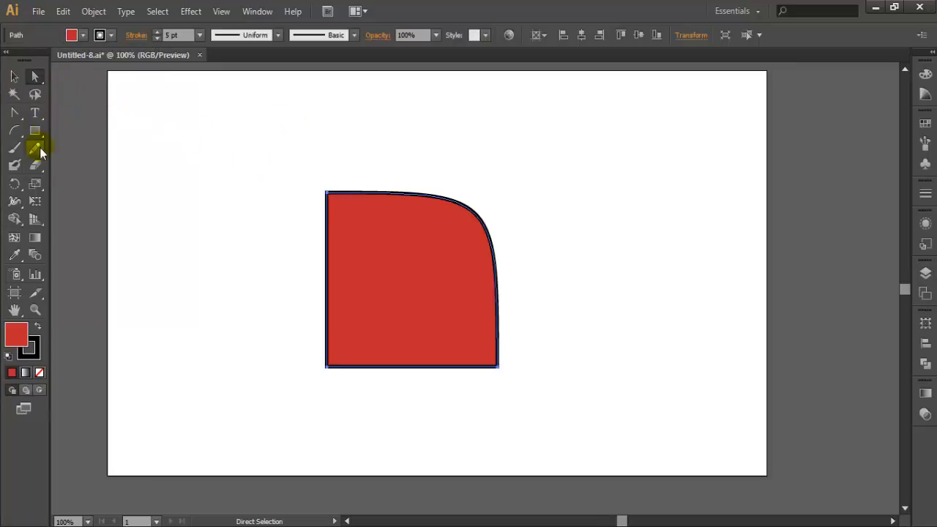
left_click(14, 130)
left_click_drag(174, 110, 540, 420)
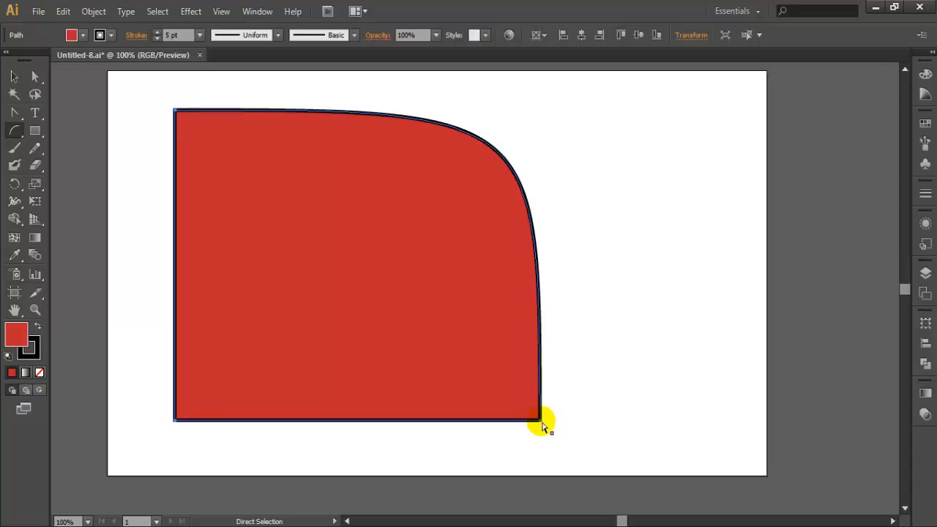
key("ctrl+z")
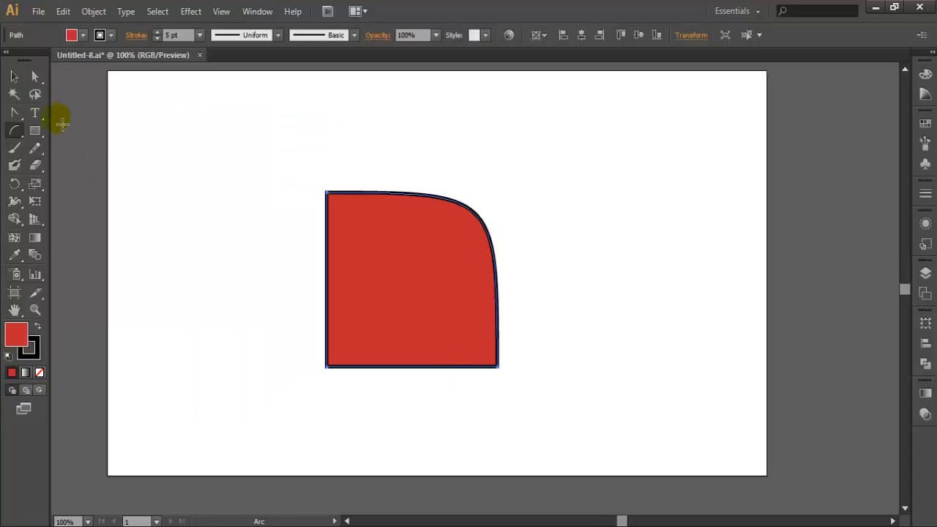
Delete the red closed arc shape from the artboard.
left_click(37, 82)
left_click_drag(247, 139, 540, 403)
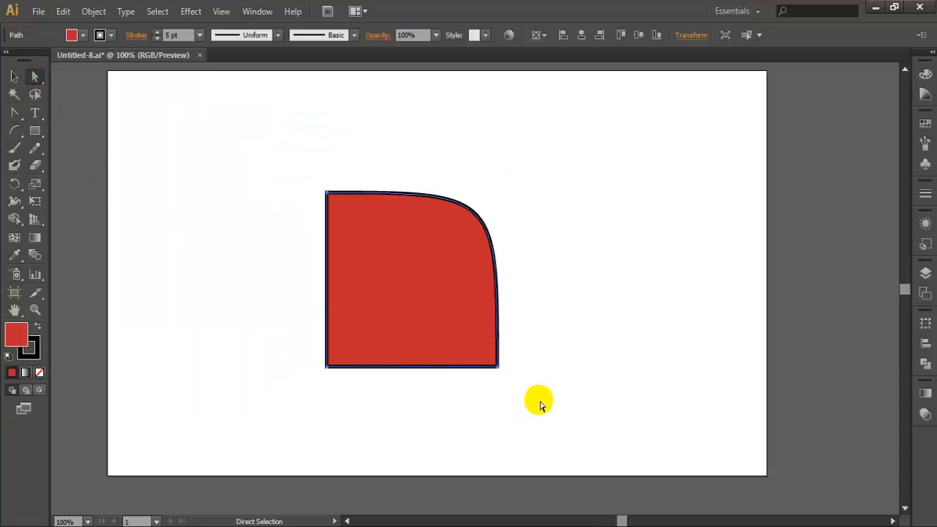
key("Delete")
Try a freehand arc in the middle of the empty artboard with the Arc tool, and undo it.
left_click(16, 131)
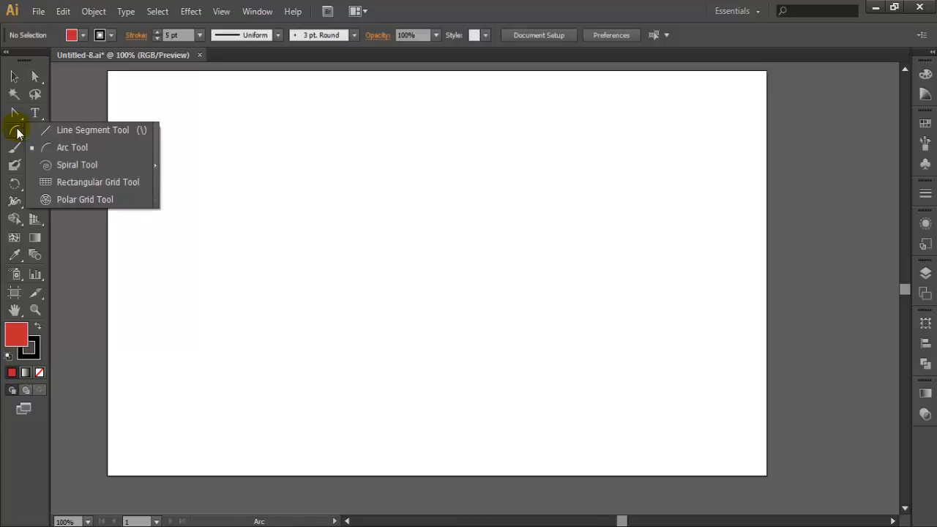
left_click_drag(16, 131, 66, 149)
left_click_drag(386, 168, 515, 320)
key("ctrl+z")
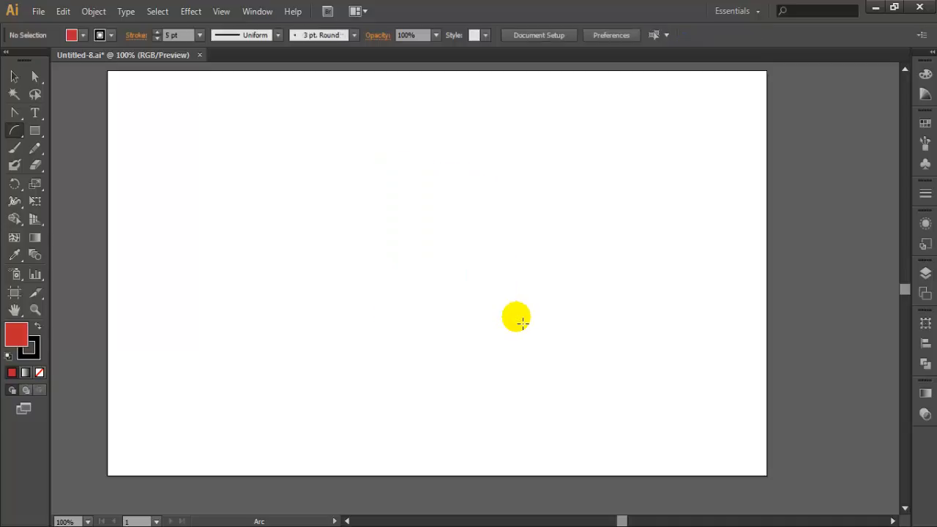
Create a filled open arc by exact values, 190 px by 210 px, with base along the Y axis and slope 100.
left_click(443, 188)
left_click(469, 238)
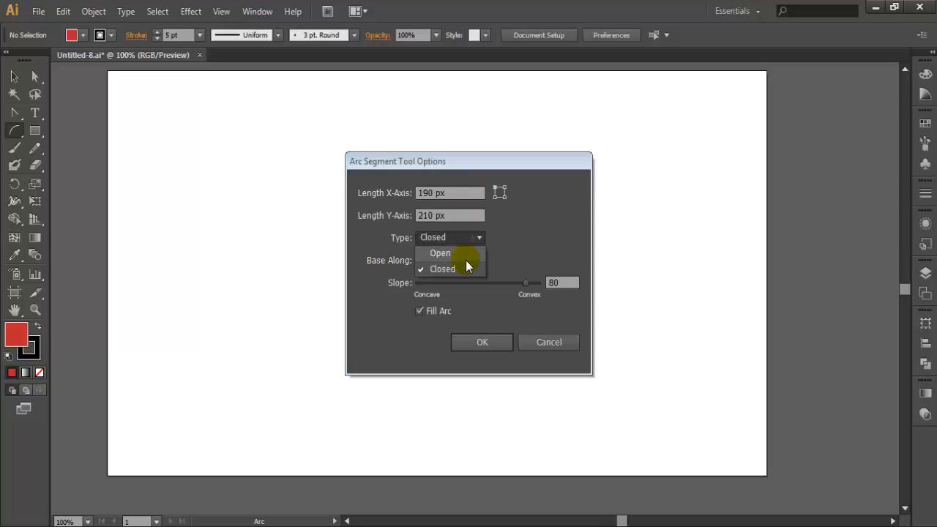
left_click(439, 253)
left_click(525, 283)
left_click_drag(527, 282, 554, 282)
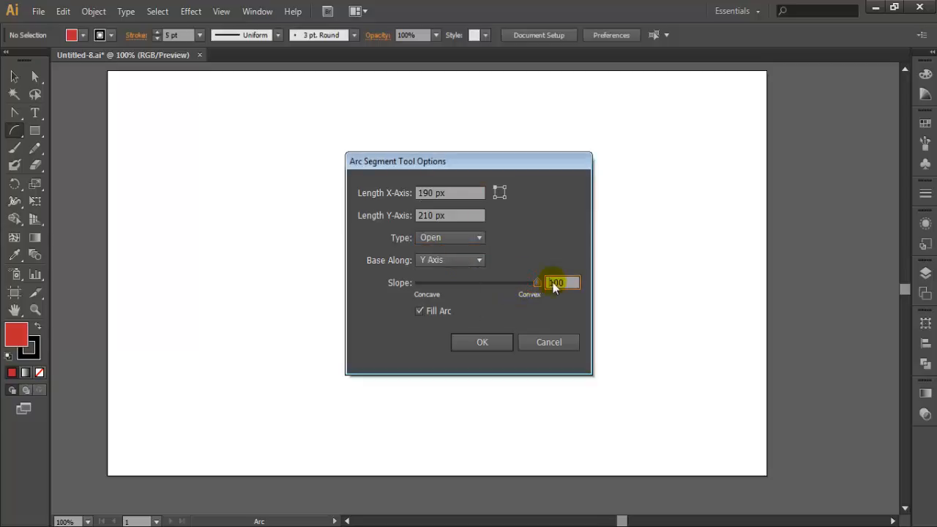
left_click(481, 341)
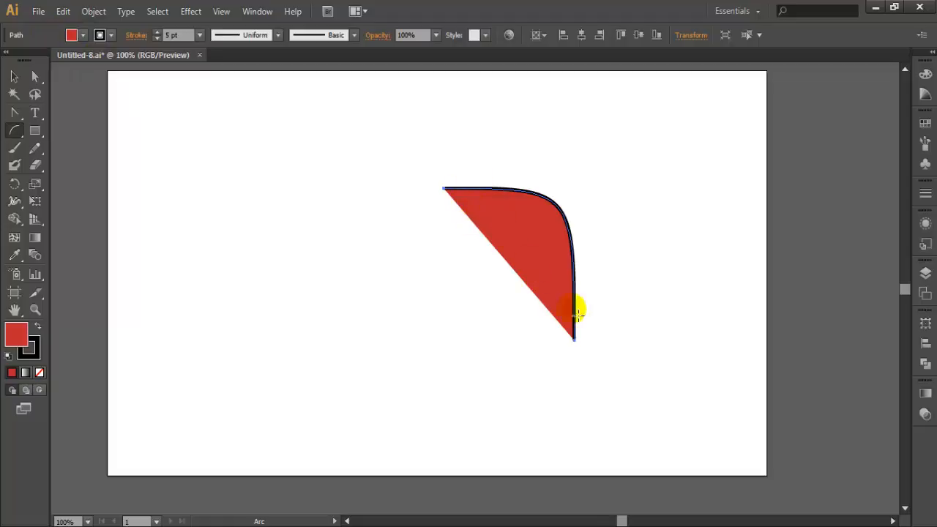
Create a second 190 by 210 px open arc to the upper left of the red one, with Fill Arc off.
left_click(187, 117)
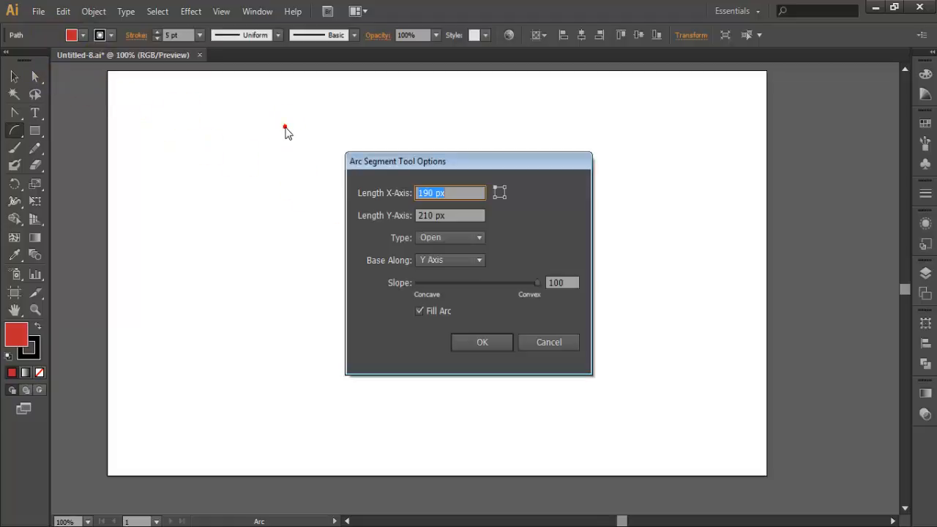
left_click(432, 311)
left_click(482, 342)
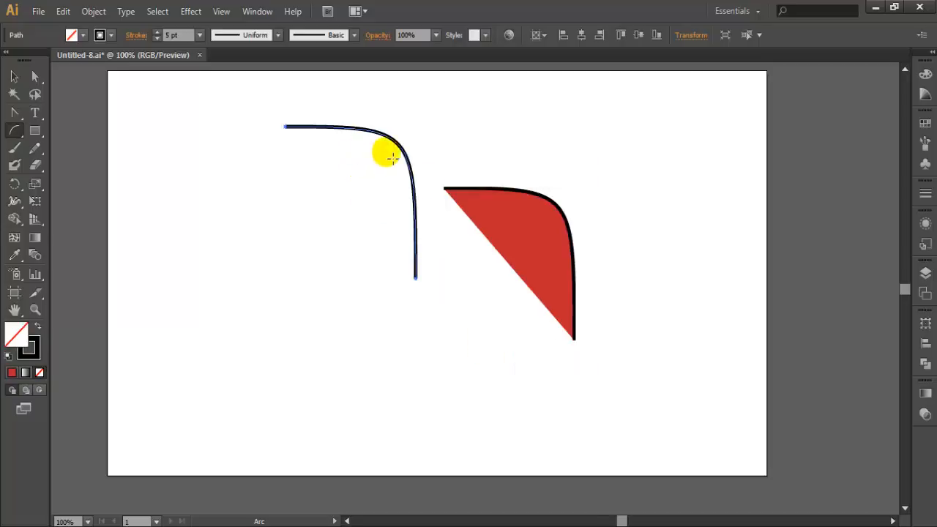
Draw another open arc freehand in the artboard's left part, varying its slope while drawing and leaving it concave.
left_click_drag(183, 184, 333, 336)
key("Up")
key("Up")
key("Up")
key("Up")
key("Up")
key("Up")
key("Up")
key("Up")
key("Up")
key("Up")
key("Up")
key("Up")
key("Up")
key("Up")
key("Up")
key("Up")
key("Up")
key("Up")
key("Up")
key("Down")
key("Down")
key("Down")
key("Down")
key("Down")
key("Down")
key("Up")
key("Up")
key("Up")
key("Up")
key("Up")
key("Up")
key("Down")
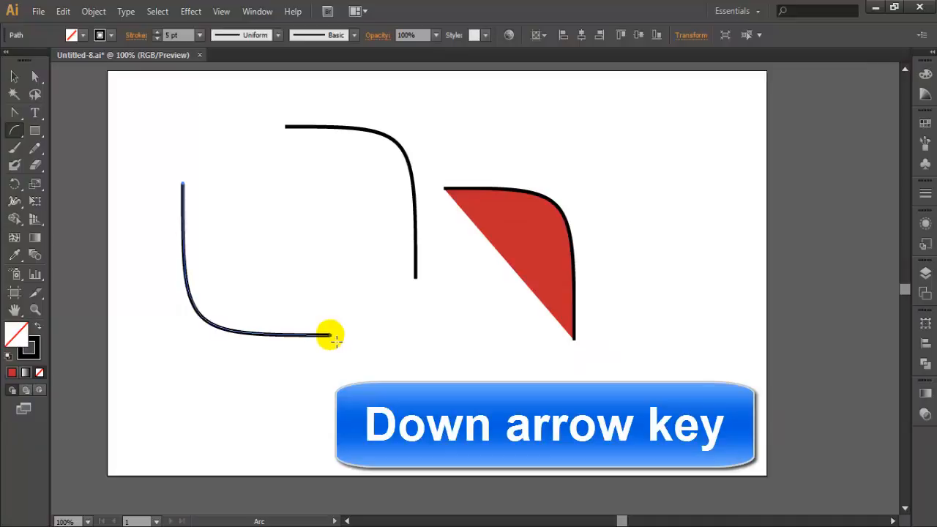
Select all three arcs on the artboard and delete them.
key("a")
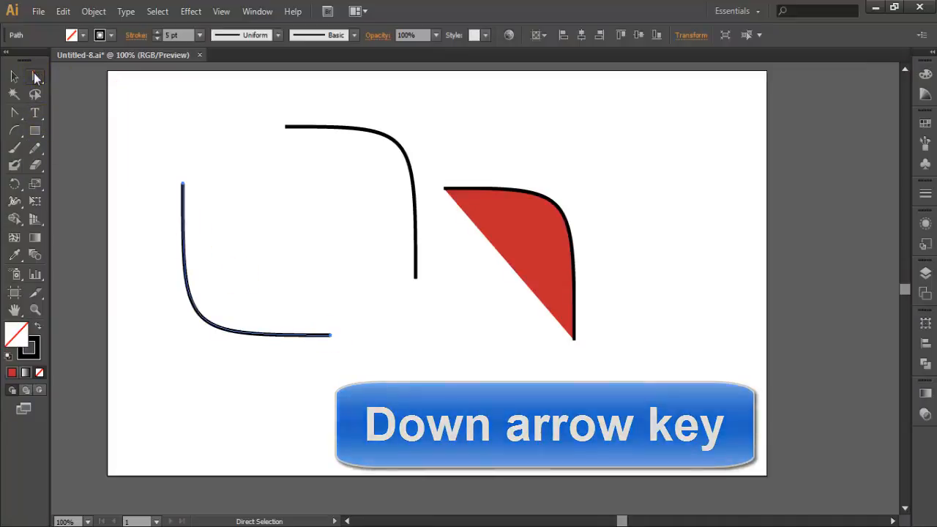
left_click_drag(126, 83, 464, 354)
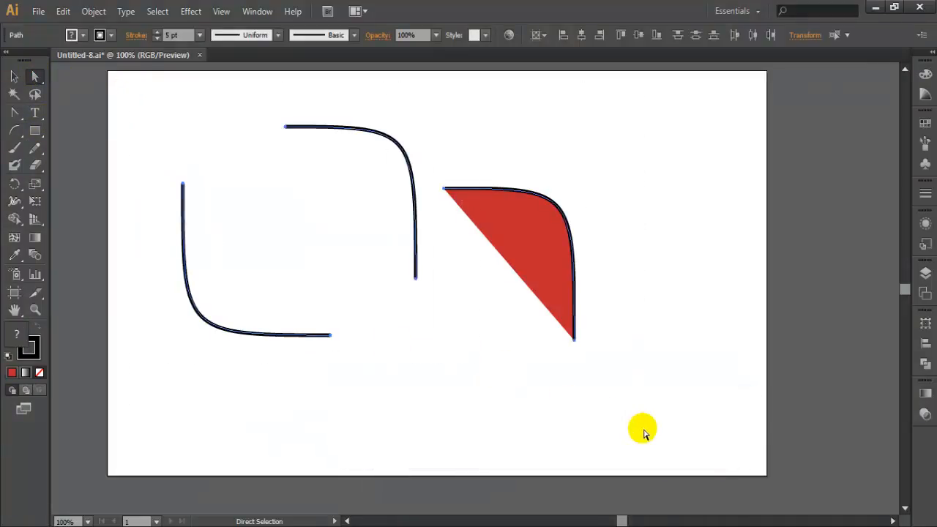
key("Delete")
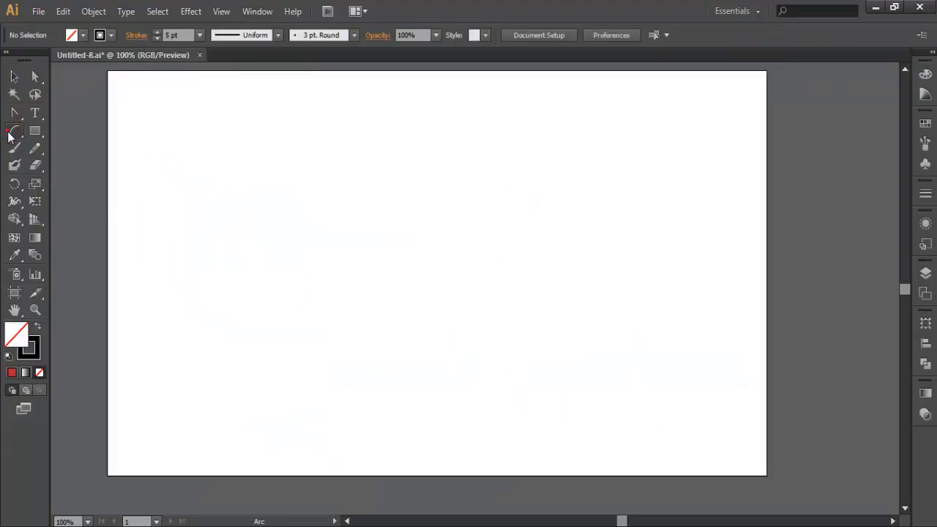
Start a spiral by exact values in the artboard's upper middle, with radius 120 px and decay 90%.
left_click_drag(14, 131, 93, 168)
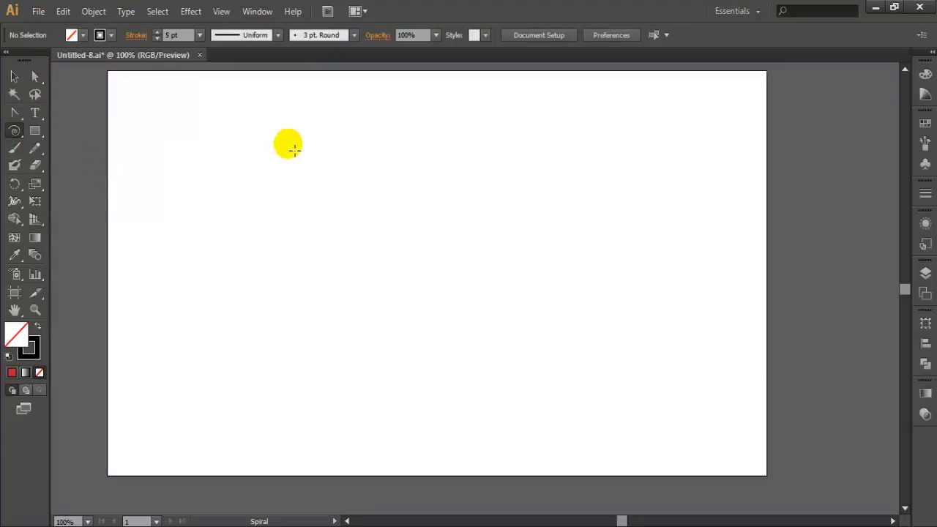
left_click(421, 181)
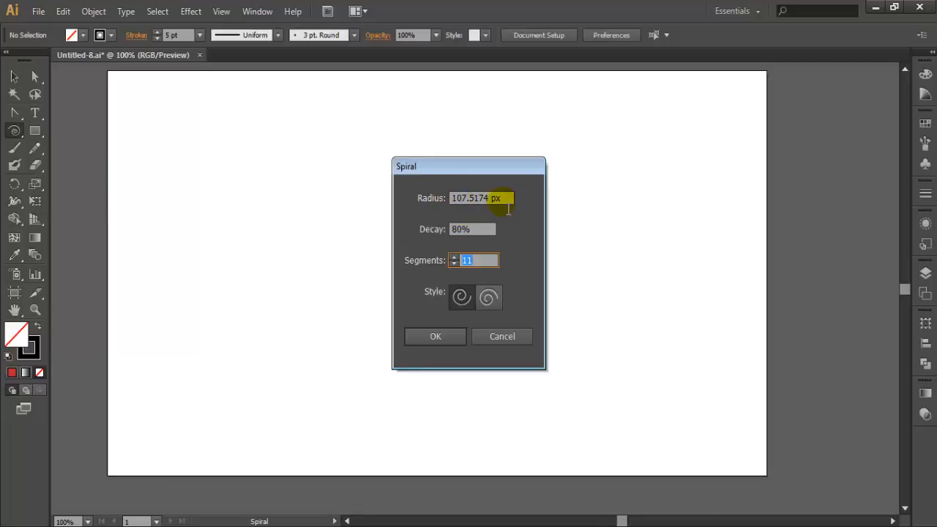
left_click(502, 201)
key("Up")
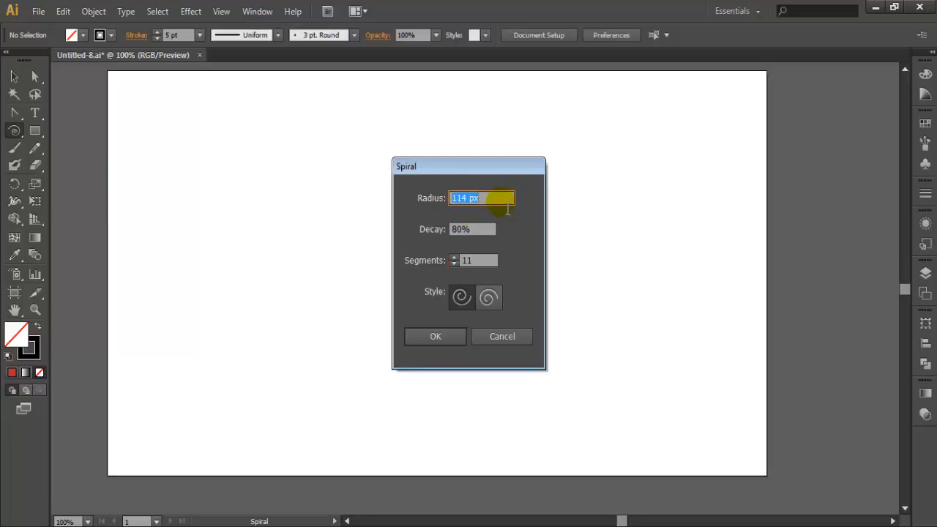
type("120")
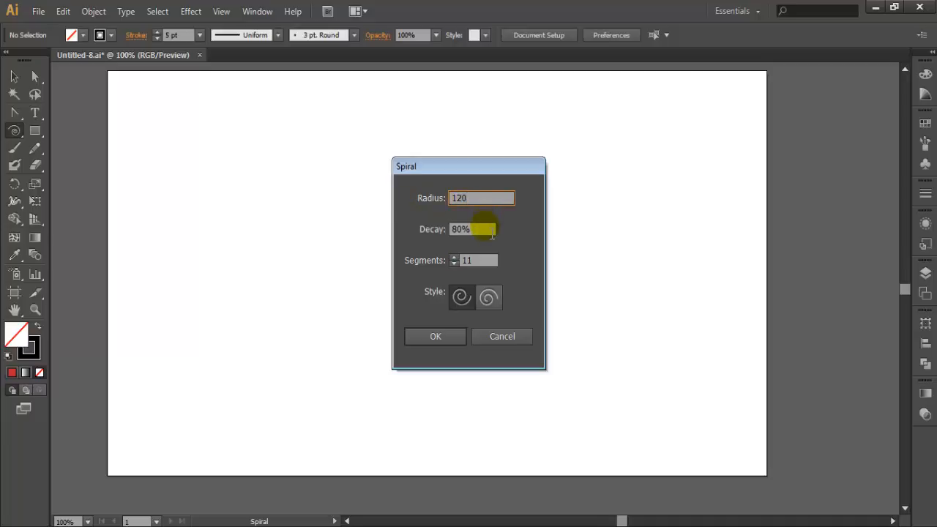
left_click(492, 233)
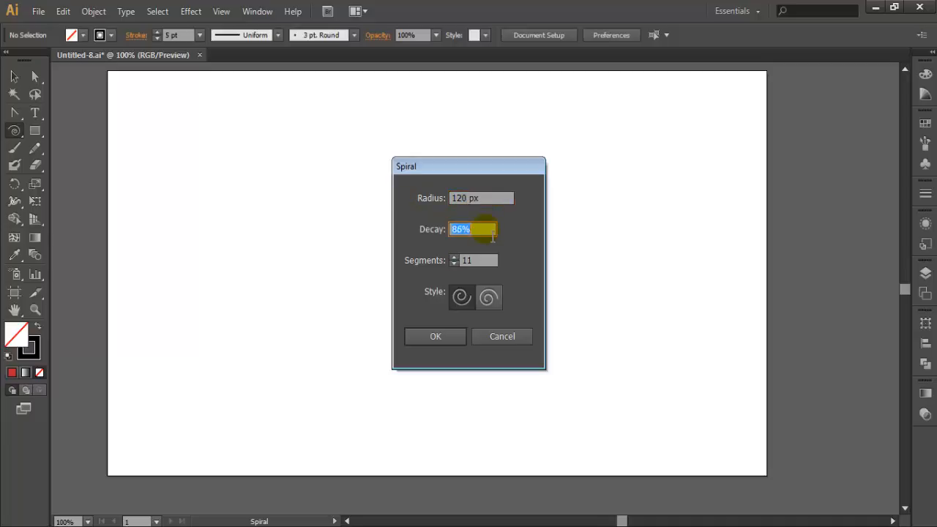
key("Up")
left_click(484, 229)
type("90")
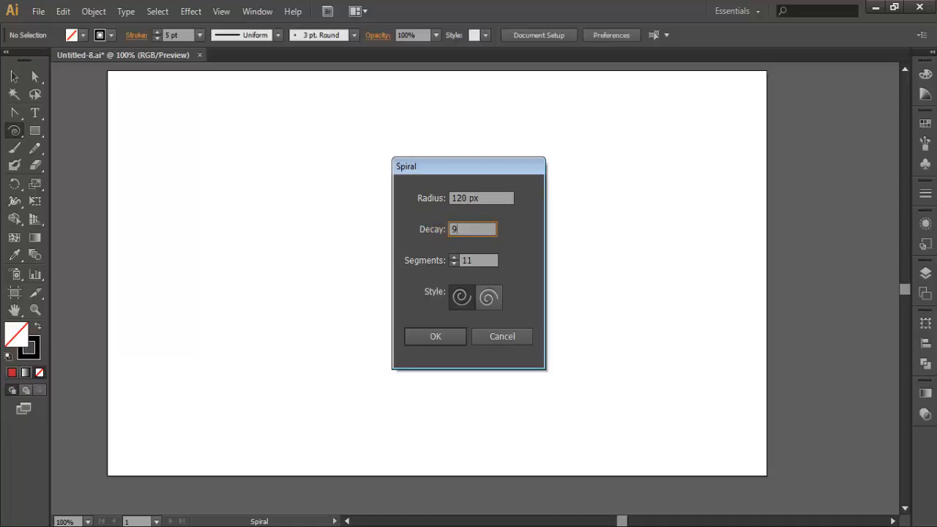
Set the spiral to 20 segments with the second winding style, and create it.
left_click(474, 261)
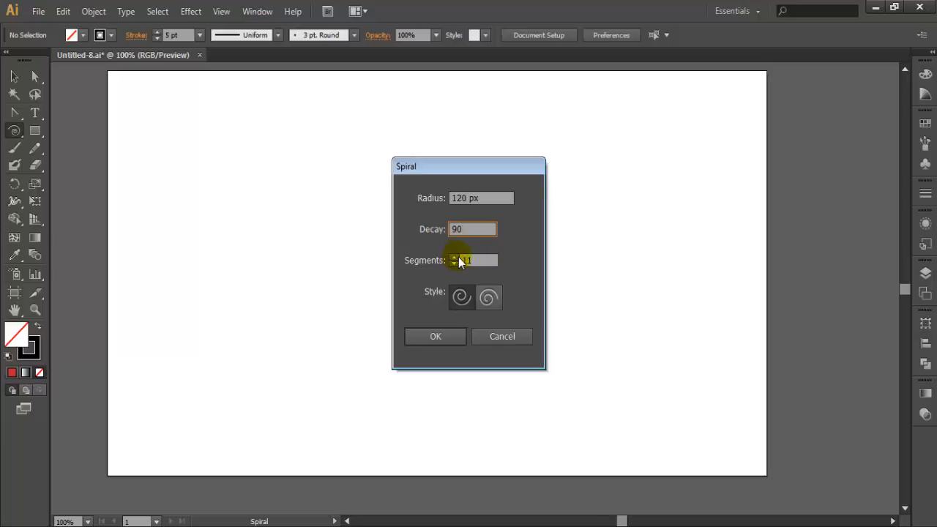
left_click(458, 261)
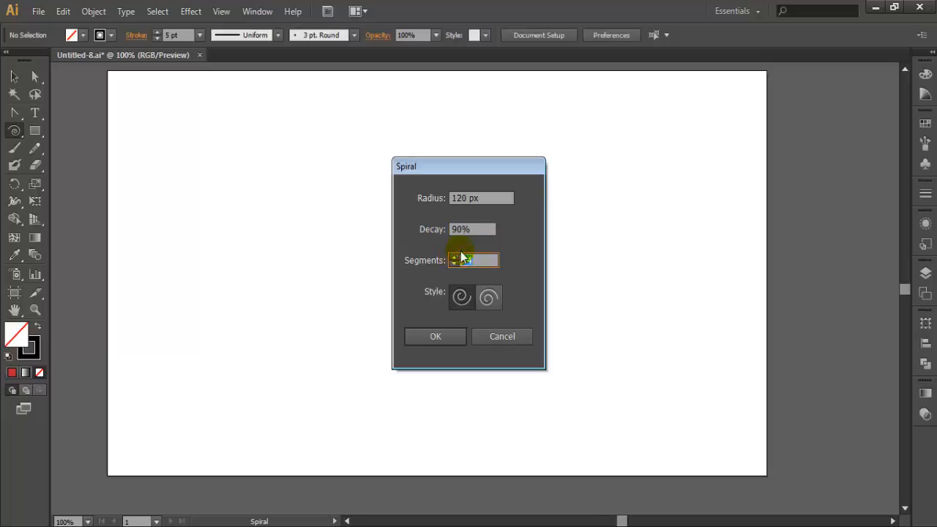
left_click(453, 257)
left_click(453, 257)
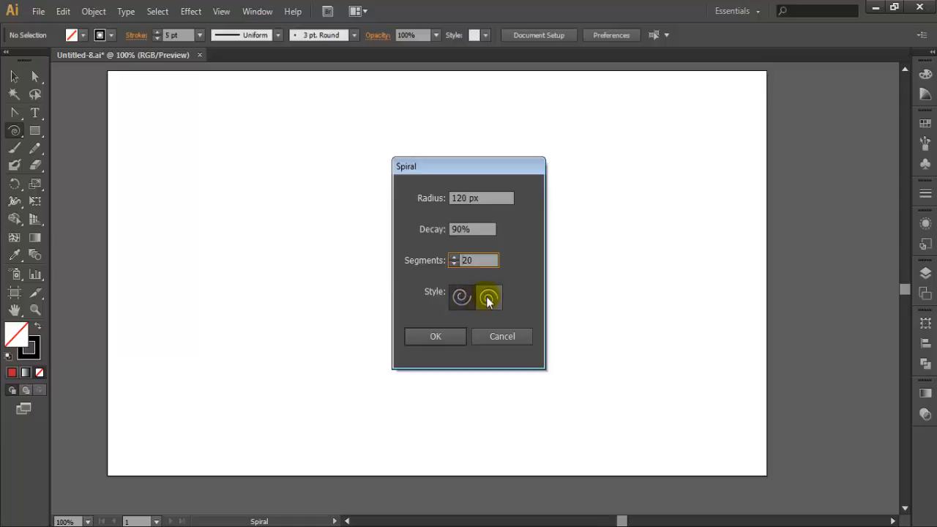
left_click(493, 302)
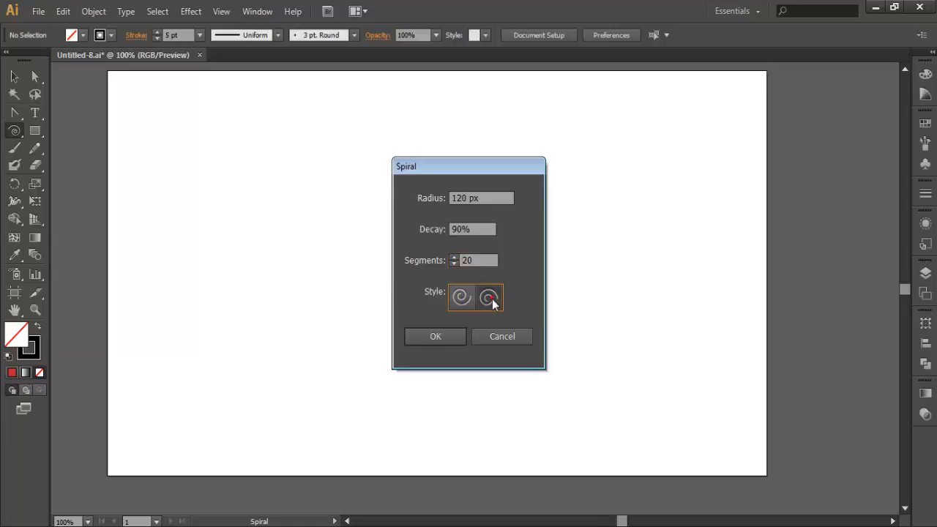
left_click(443, 336)
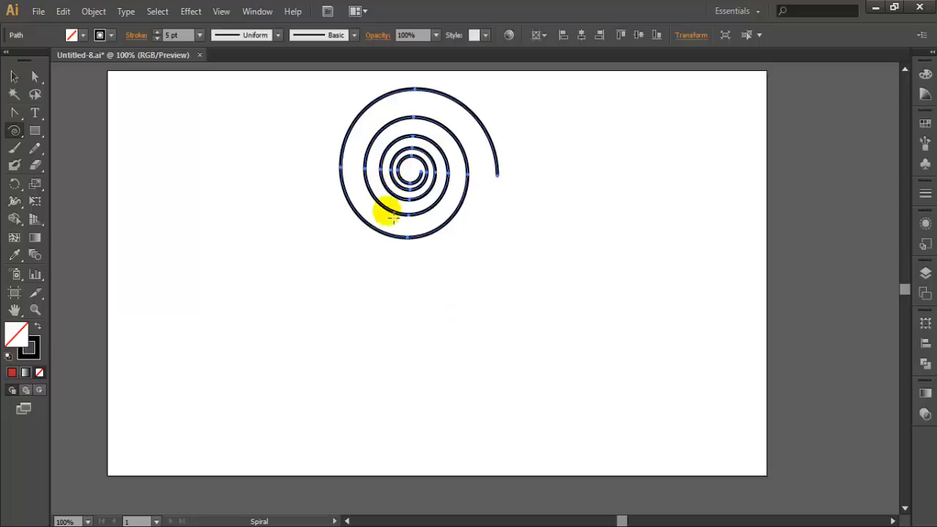
Begin a second spiral freehand to the lower right of the first, reducing its segments to a short curve while drawing.
left_click(34, 76)
left_click(14, 132)
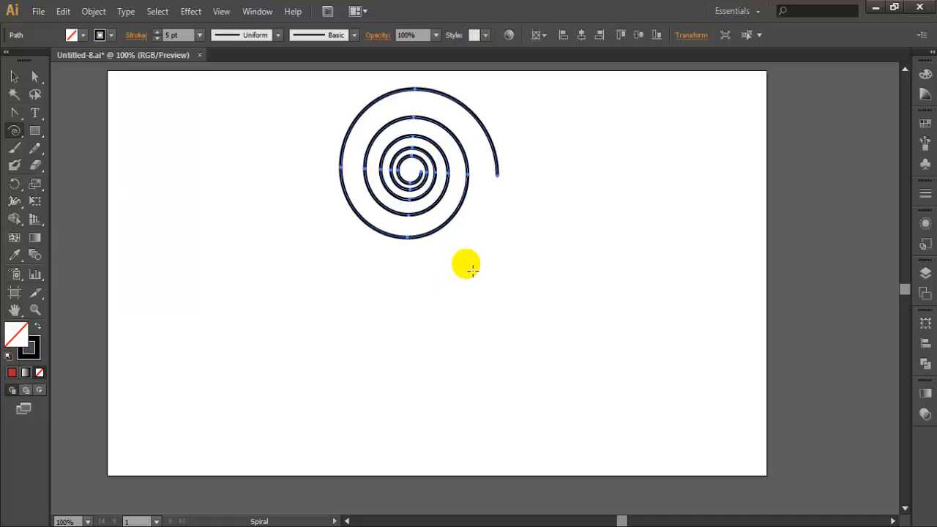
left_click_drag(495, 273, 558, 353)
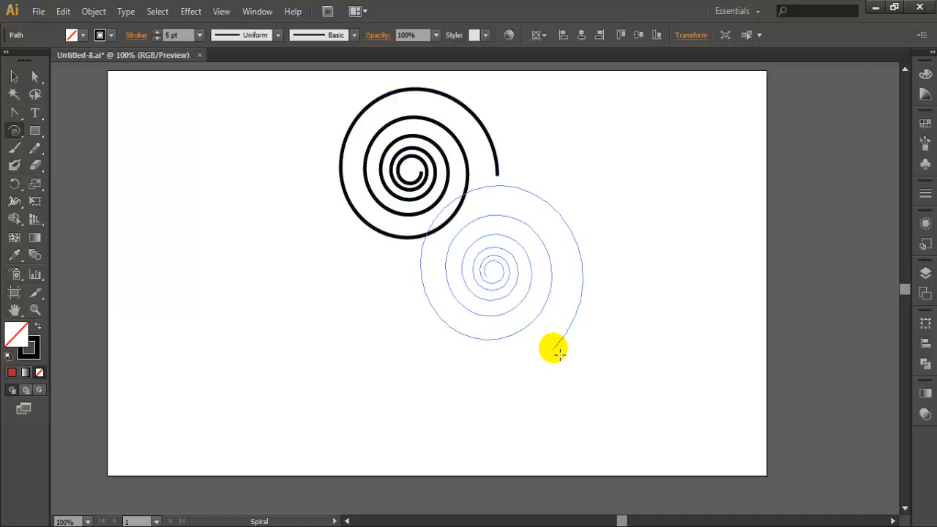
key("Down")
key("Down")
key("Down")
key("Down")
key("Down")
key("Down")
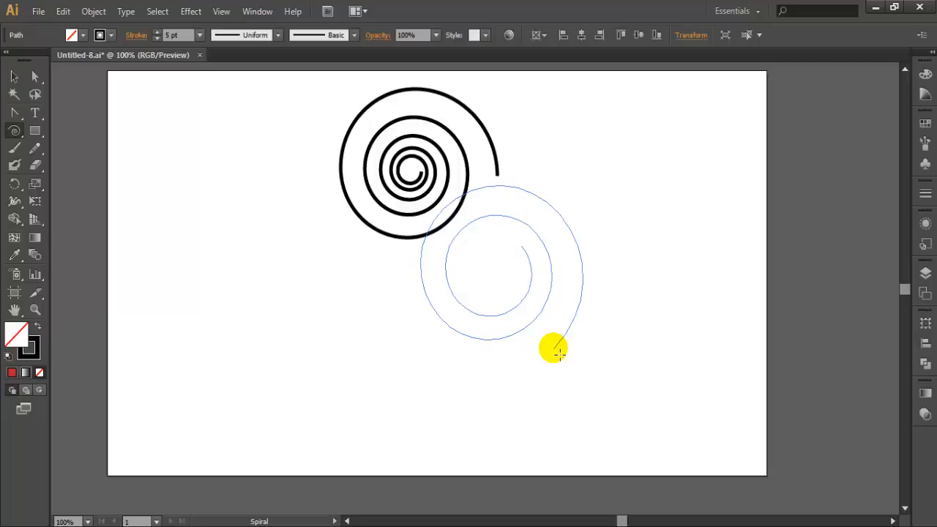
key("Down")
key("Down")
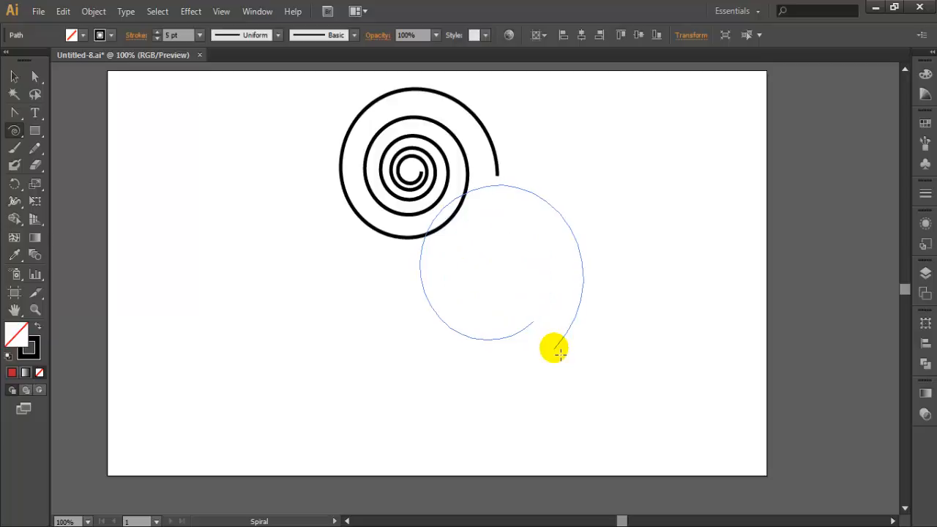
key("Down")
key("Down")
key("Down")
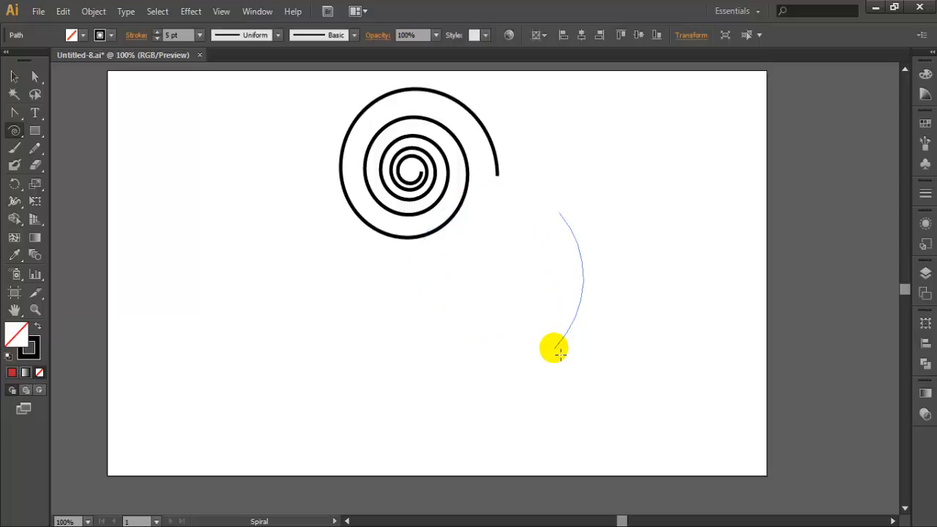
Enlarge the spiral being drawn, add segments until it has several turns, and finish it.
left_click_drag(559, 354, 558, 413)
key("Up")
key("Up")
key("Up")
key("Up")
key("Up")
key("Up")
key("Up")
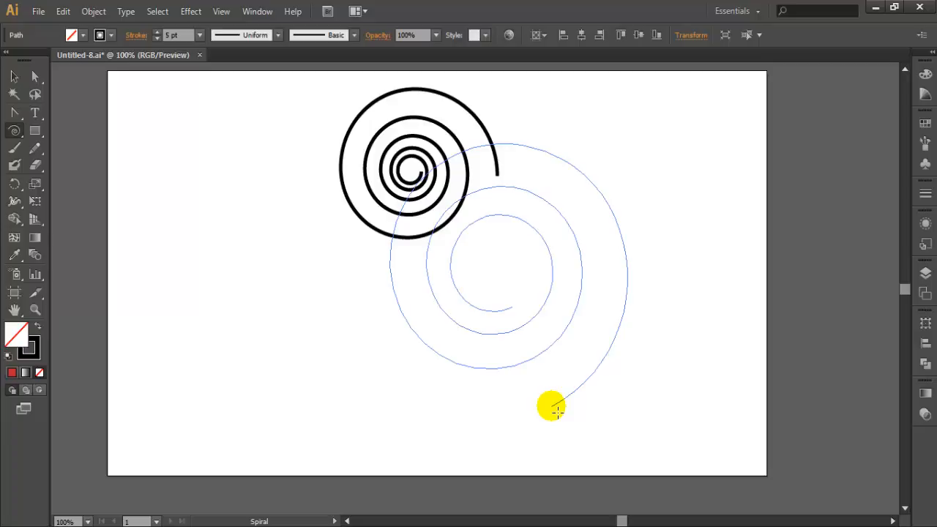
left_click_drag(557, 412, 550, 404)
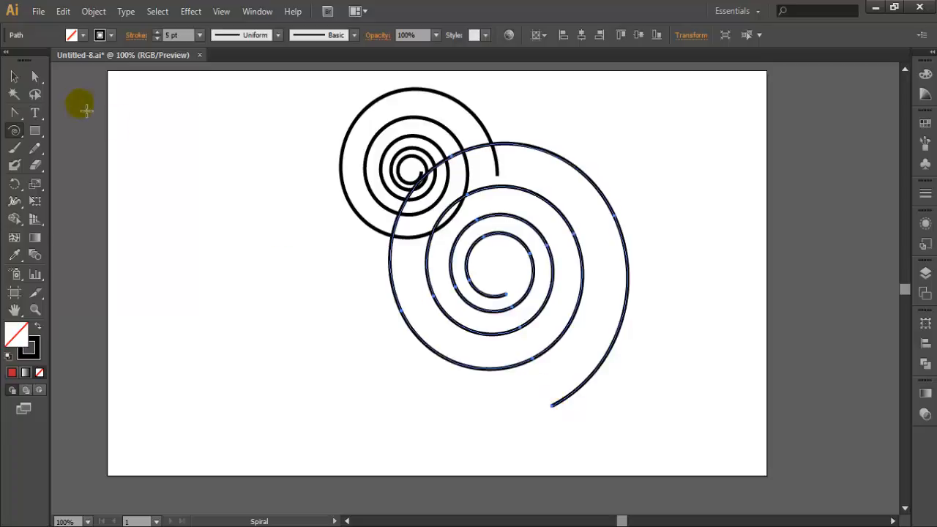
Draw a rectangular grid about 491 by 319 px freehand across the middle of the artboard.
left_click(13, 132)
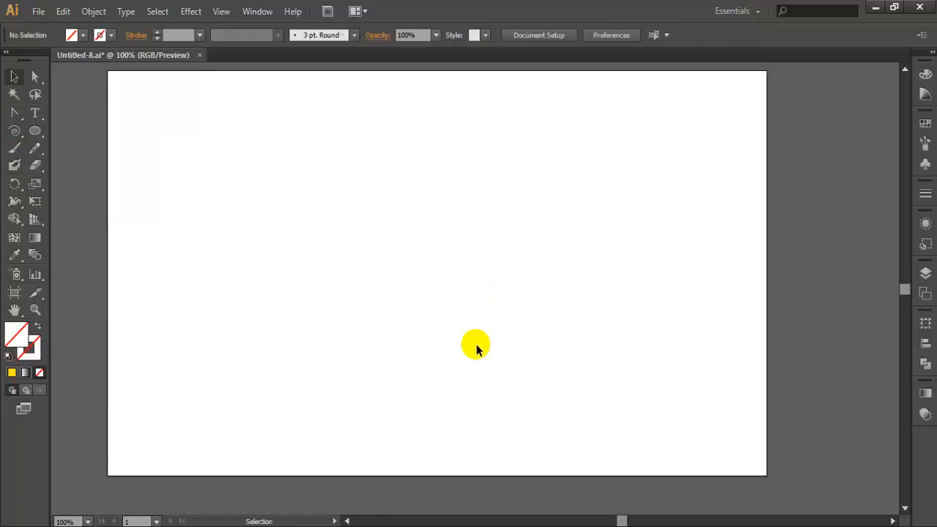
left_click(14, 131)
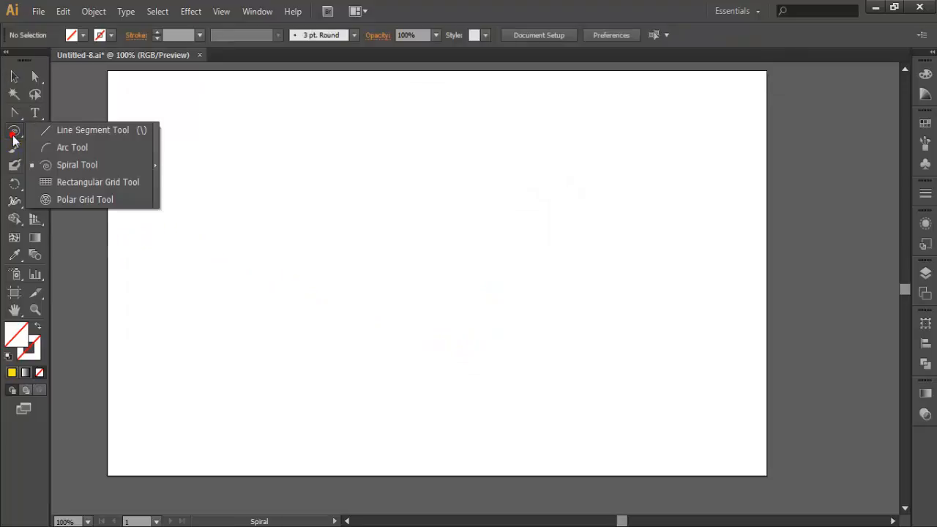
left_click(79, 188)
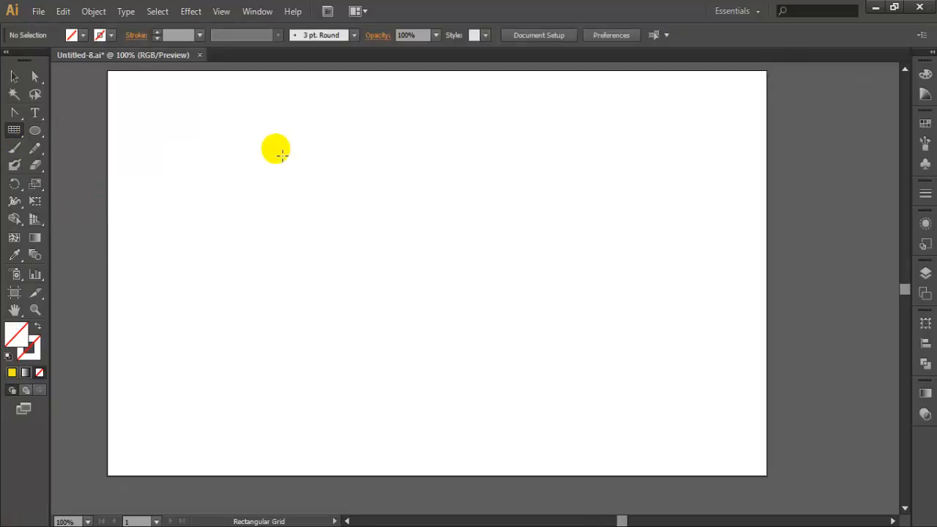
left_click_drag(275, 149, 612, 378)
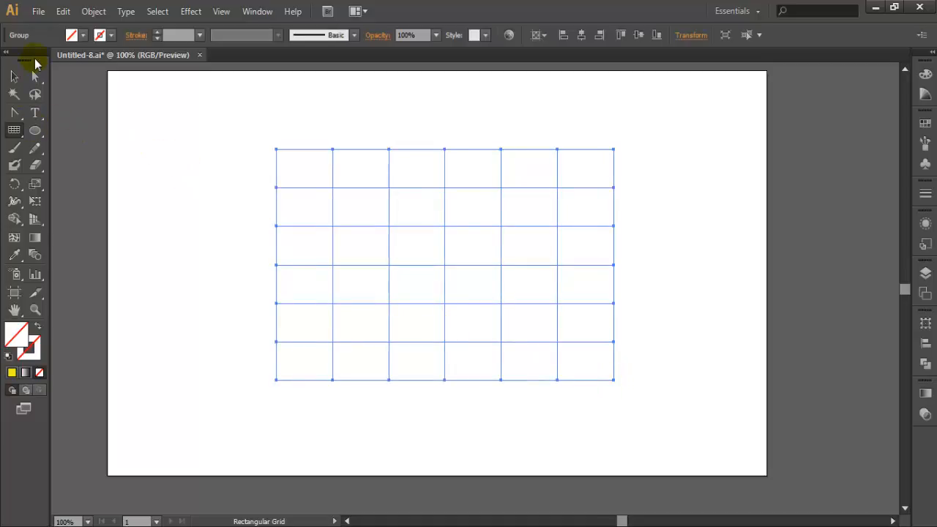
Give the rectangular grid a 4 pt stroke and deselect it.
left_click(155, 32)
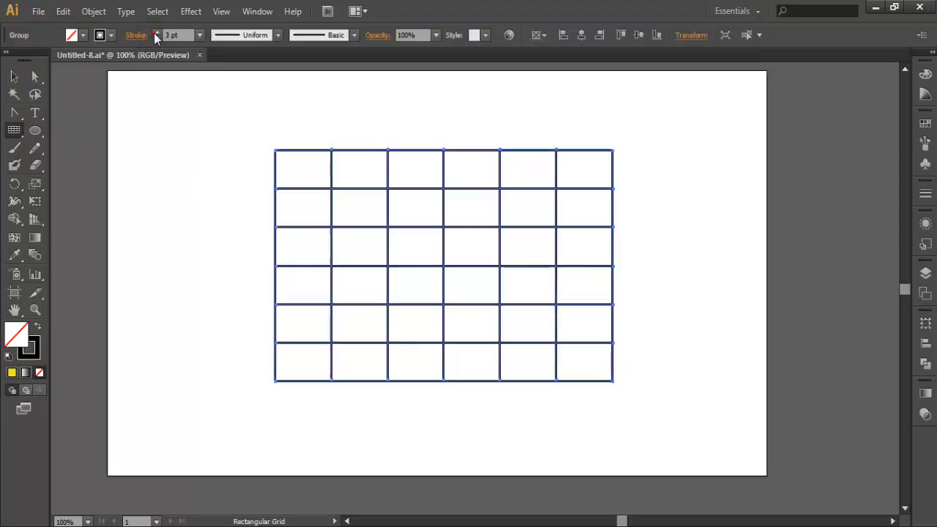
left_click(155, 33)
left_click(35, 77)
left_click(174, 109)
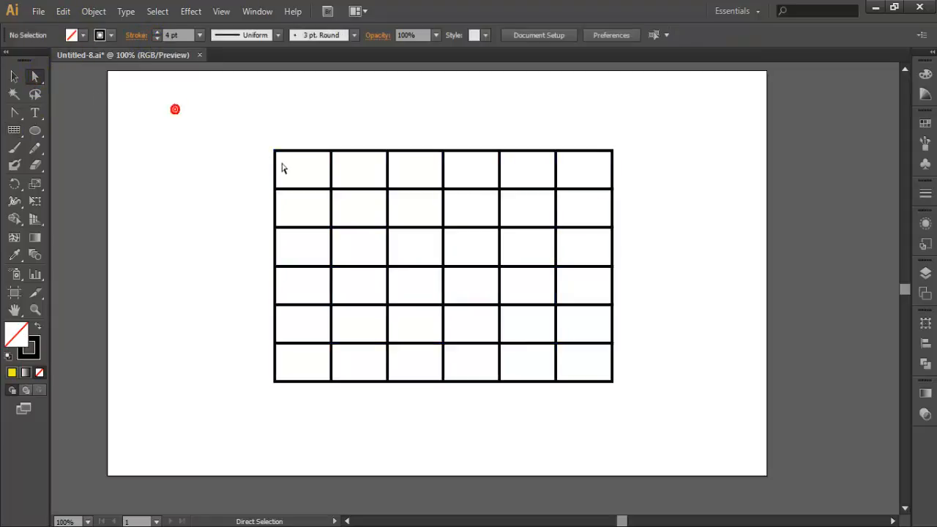
Select the entire grid with the Direct Selection tool and fill it with blue.
left_click_drag(190, 109, 727, 449)
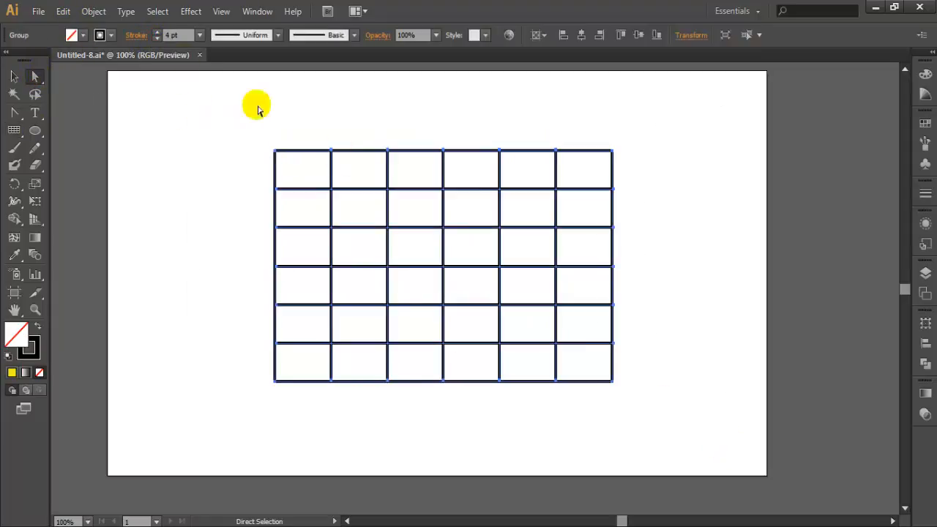
left_click(85, 36)
left_click(86, 59)
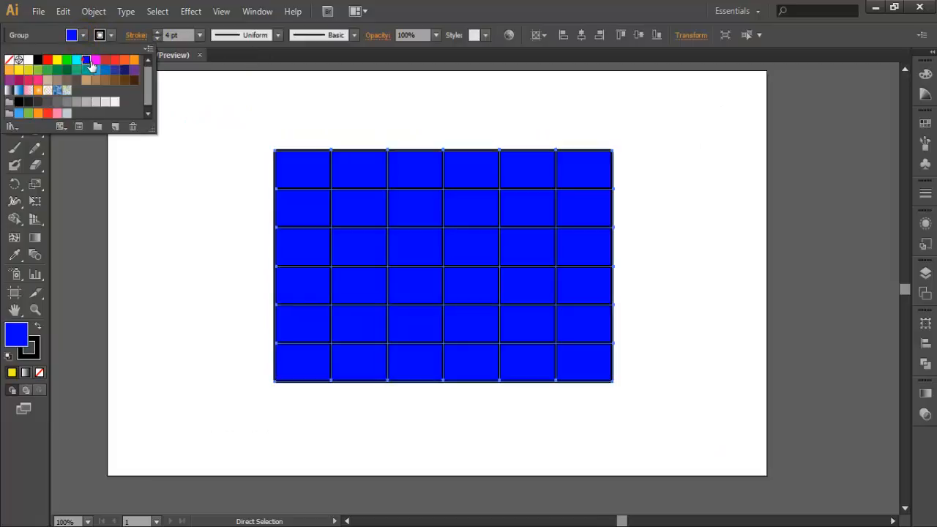
left_click(338, 121)
Reselect the whole blue grid, change its stroke colour to white, and deselect it.
left_click_drag(213, 118, 680, 433)
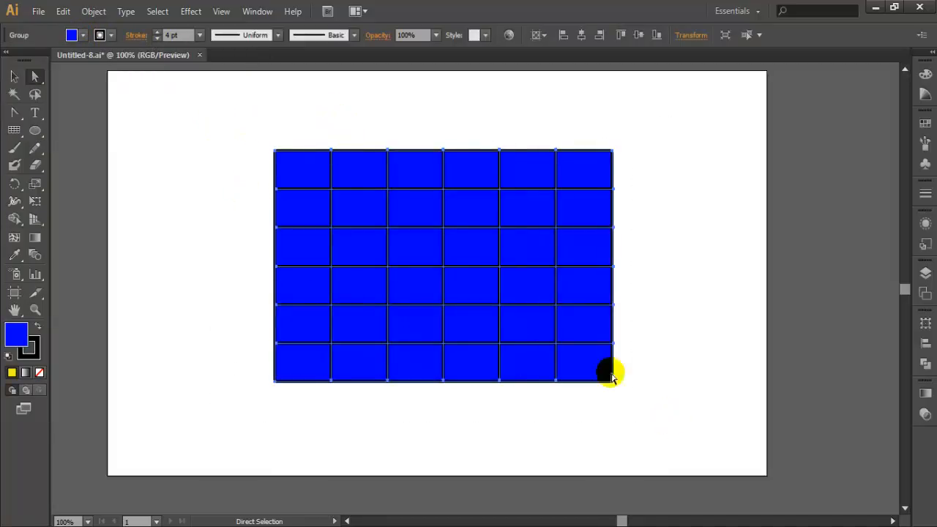
left_click(110, 35)
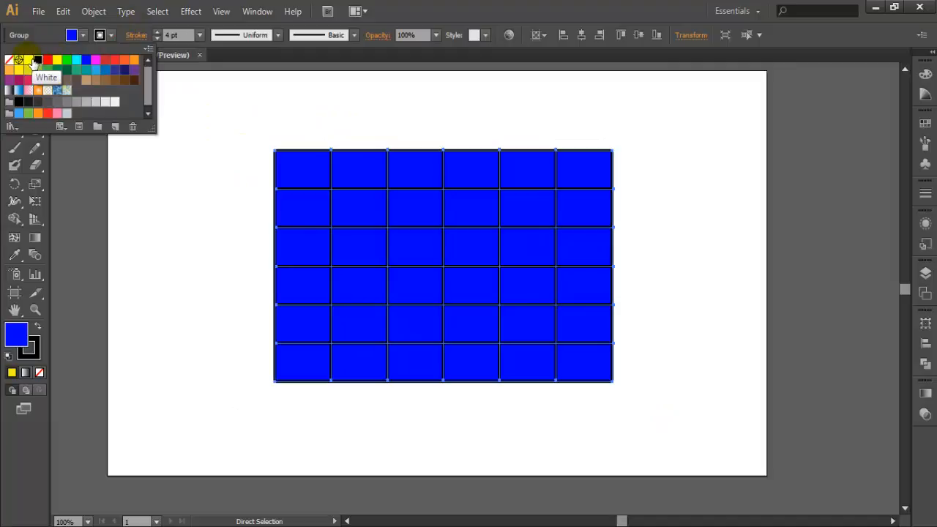
left_click(32, 61)
left_click(210, 98)
left_click(290, 124)
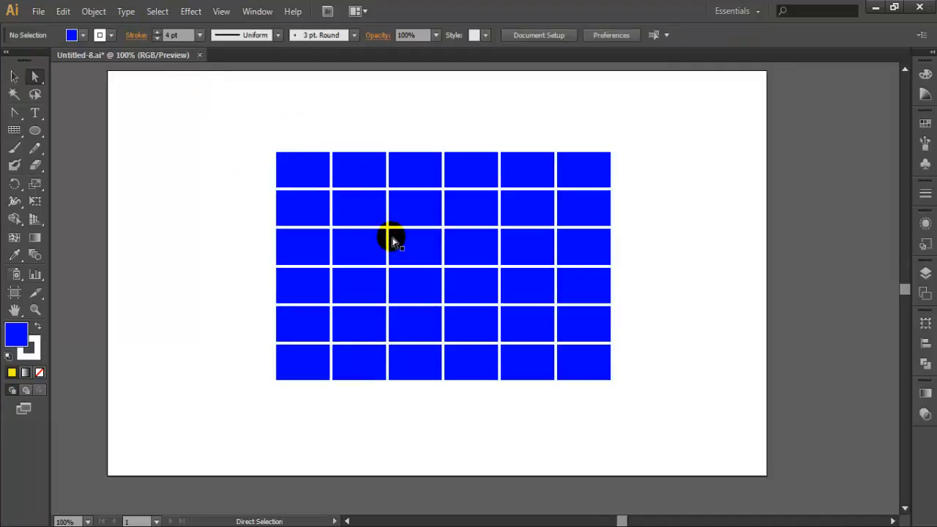
Delete the blue grid and start a new rectangular grid by exact values near the artboard's upper middle.
left_click_drag(226, 97, 674, 419)
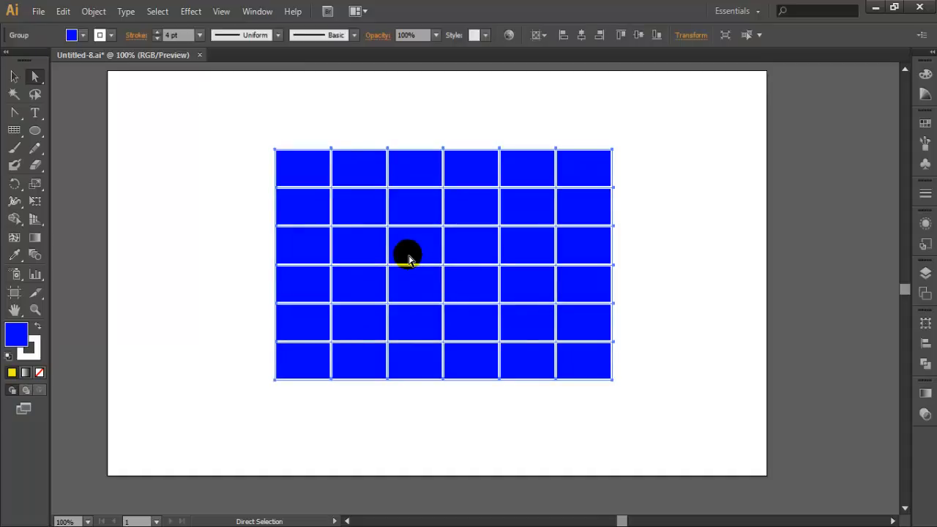
key("Delete")
left_click(14, 130)
left_click(414, 196)
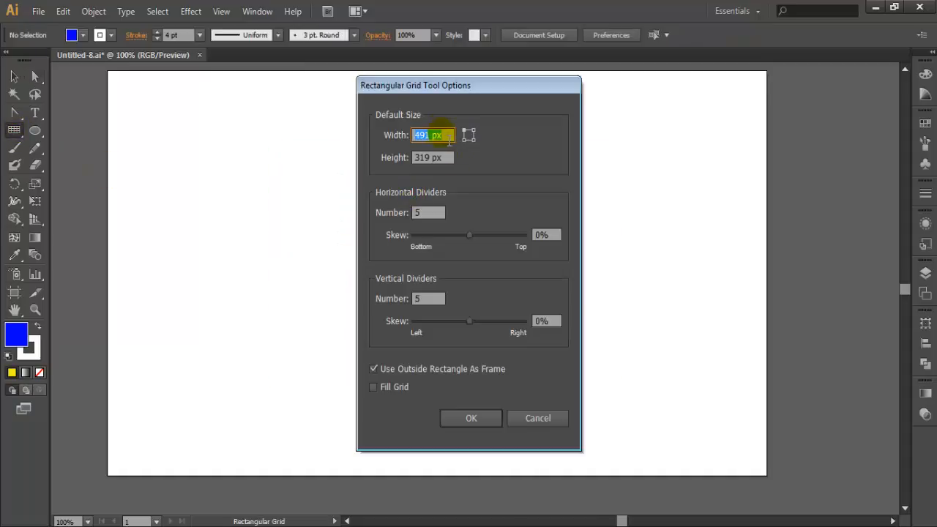
Create the 491 by 319 px grid with five horizontal and five vertical dividers.
left_click(439, 212)
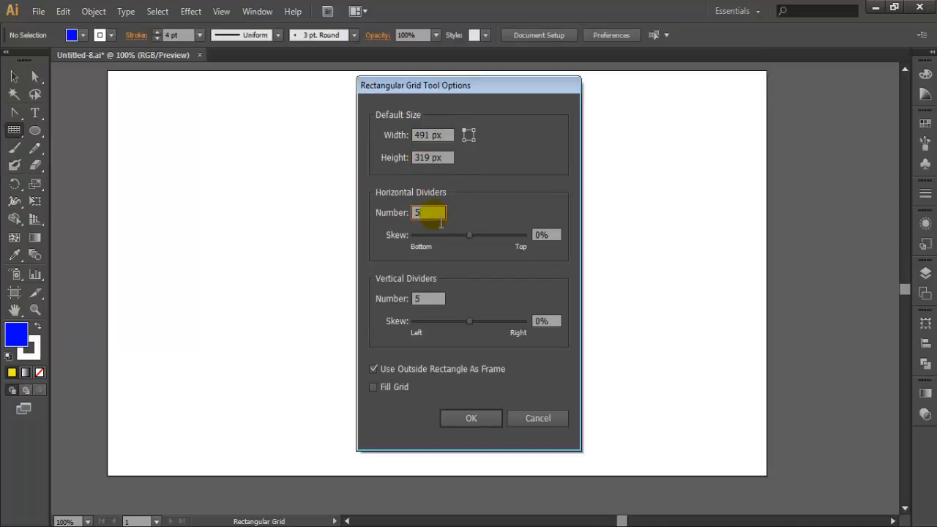
left_click(431, 299)
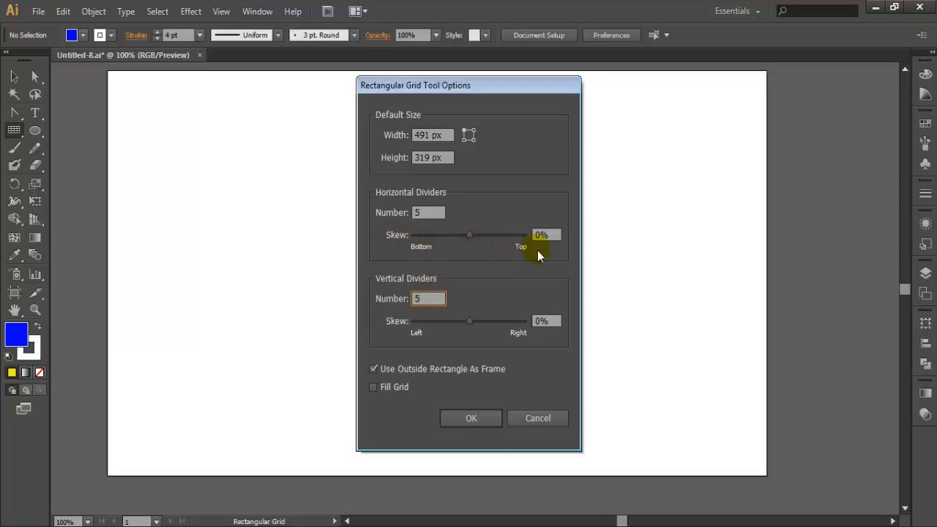
left_click(399, 387)
left_click(469, 416)
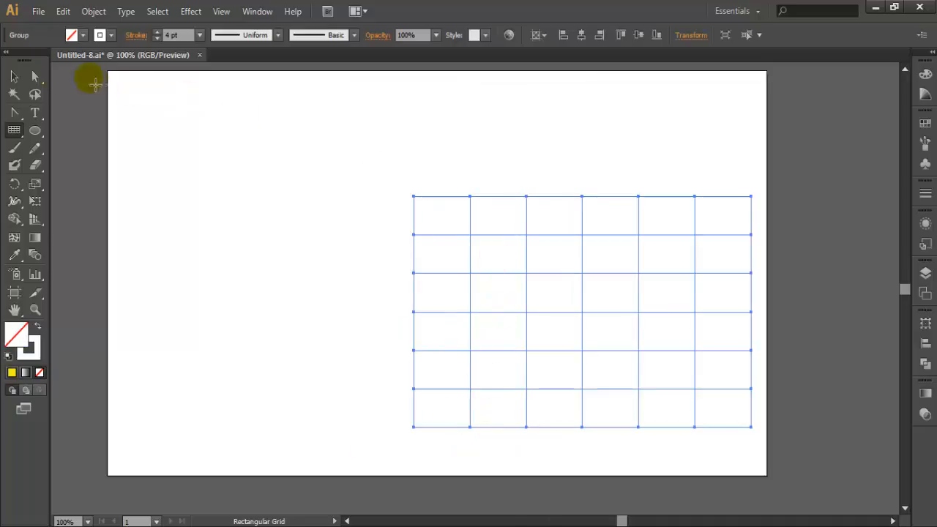
Select the parts of the new unfilled grid and delete them until the artboard is empty.
left_click(35, 76)
left_click_drag(506, 252, 388, 236)
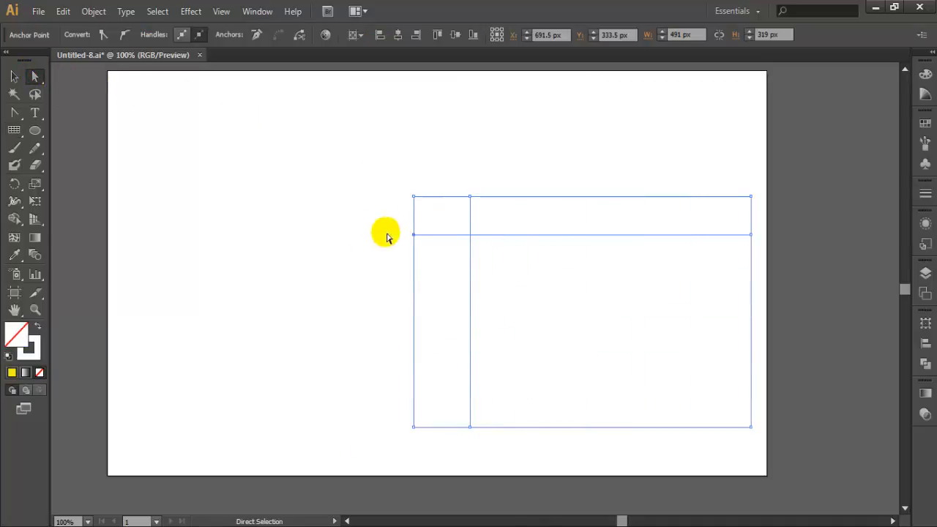
left_click_drag(420, 163, 443, 271)
key("v")
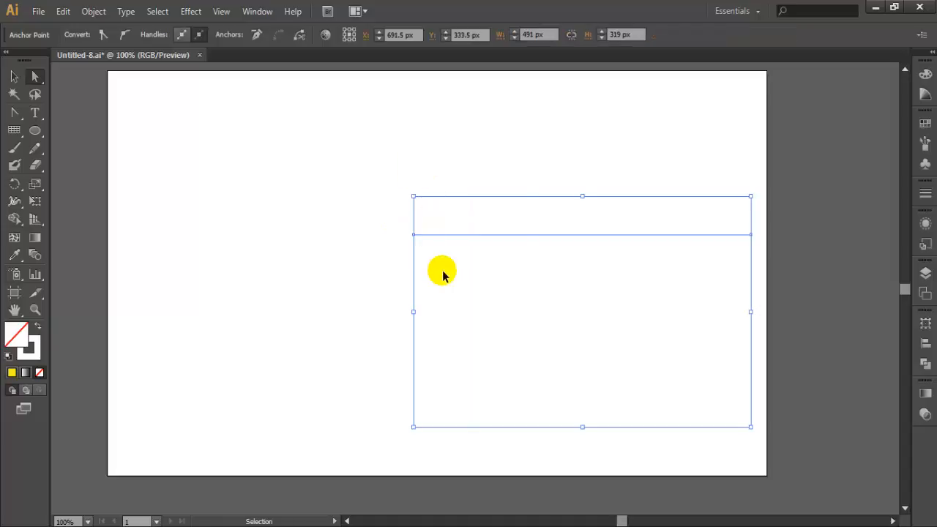
left_click(442, 275)
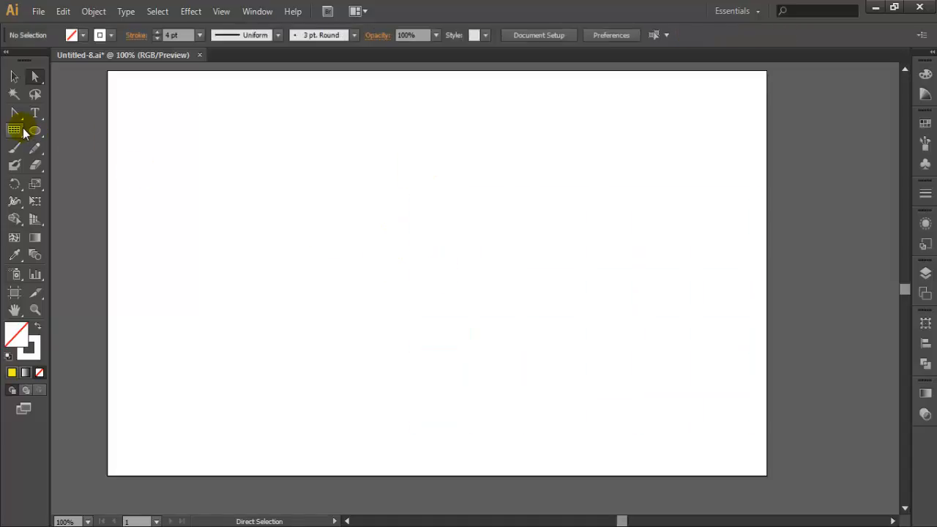
Draw a rectangular grid freehand, varying its rows while drawing, and finish it smaller with seven rows and ten columns.
left_click_drag(15, 129, 73, 184)
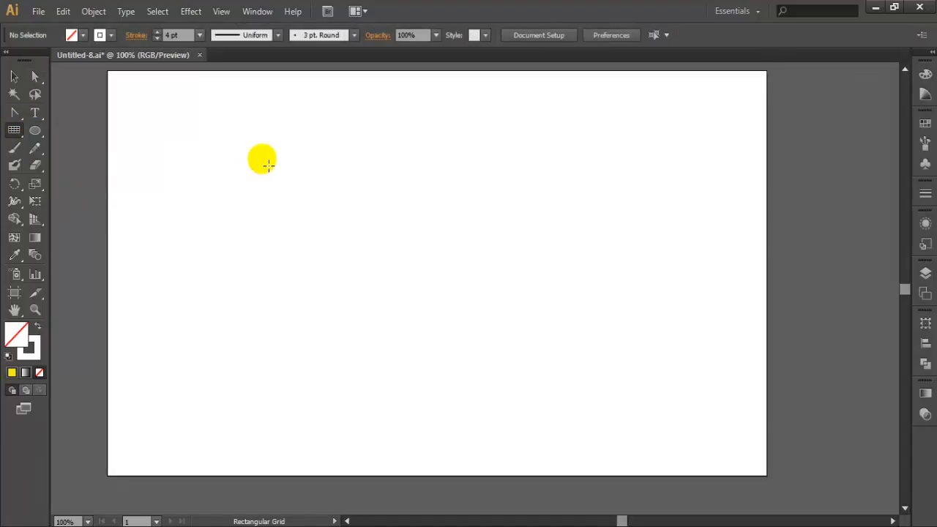
left_click_drag(262, 158, 562, 370)
key("Up")
key("Up")
key("Up")
key("Down")
key("Down")
key("Down")
key("Down")
key("Down")
key("Down")
key("Up")
key("Up")
key("Up")
key("Up")
key("Up")
key("Down")
key("Down")
key("Down")
key("Up")
key("Up")
key("Up")
key("Up")
key("Down")
key("Down")
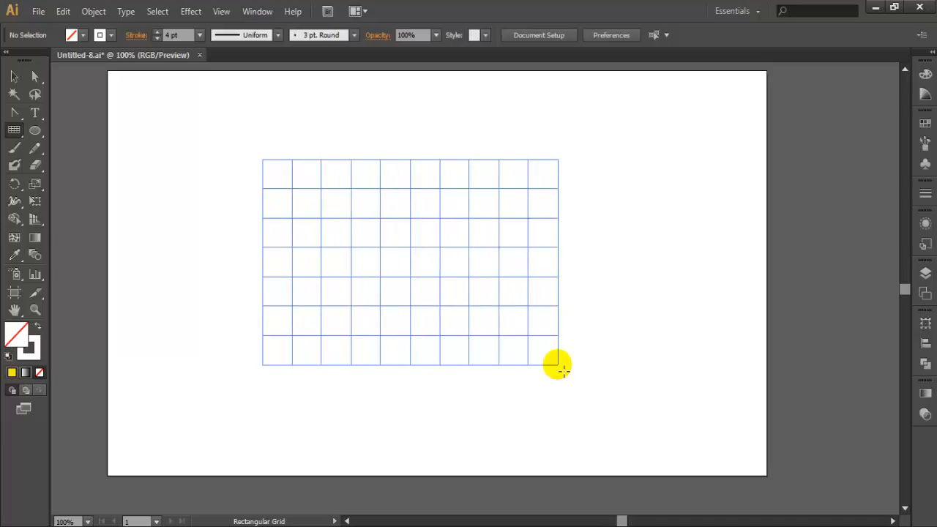
left_click_drag(562, 370, 456, 278)
mouse_move(437, 257)
left_mouse_down()
mouse_move(433, 267)
mouse_move(459, 290)
left_mouse_up()
Select the whole seven-row grid with the Direct Selection tool and delete it.
left_click(15, 130)
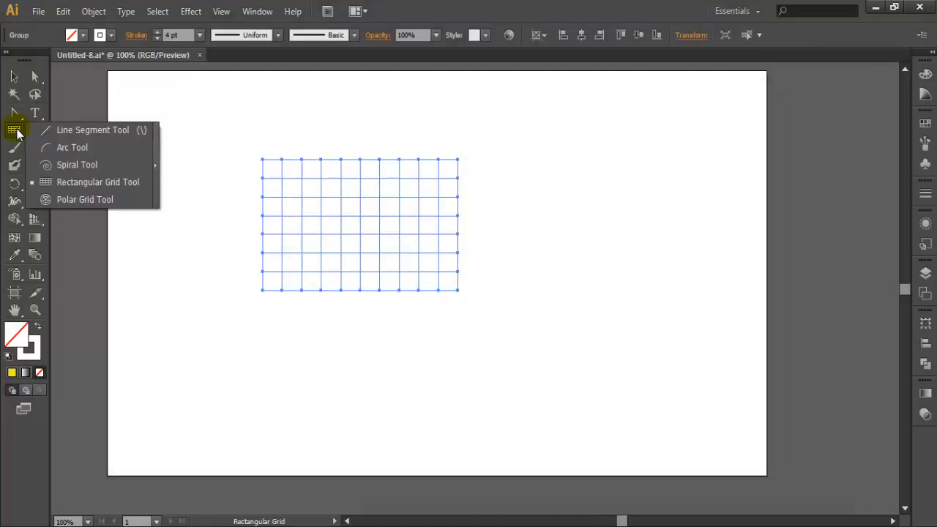
left_click(92, 203)
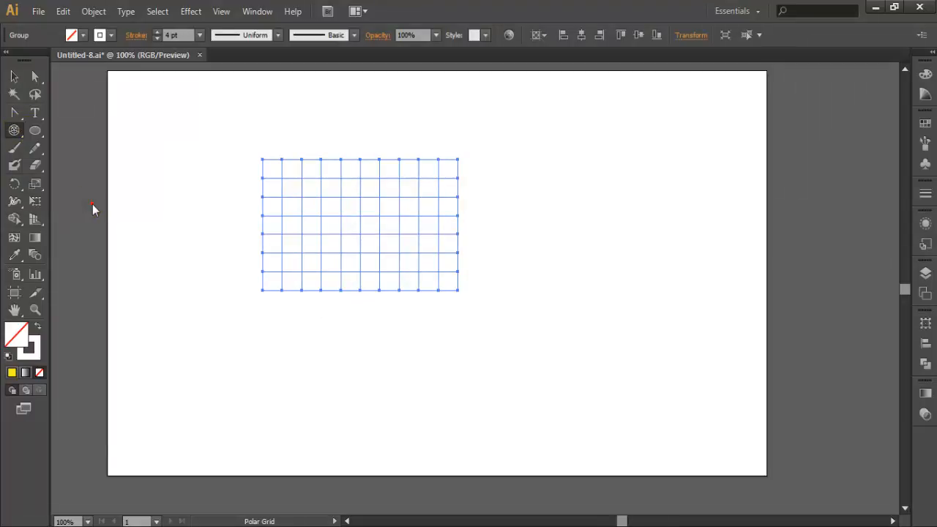
left_click(34, 76)
left_click_drag(254, 198, 504, 340)
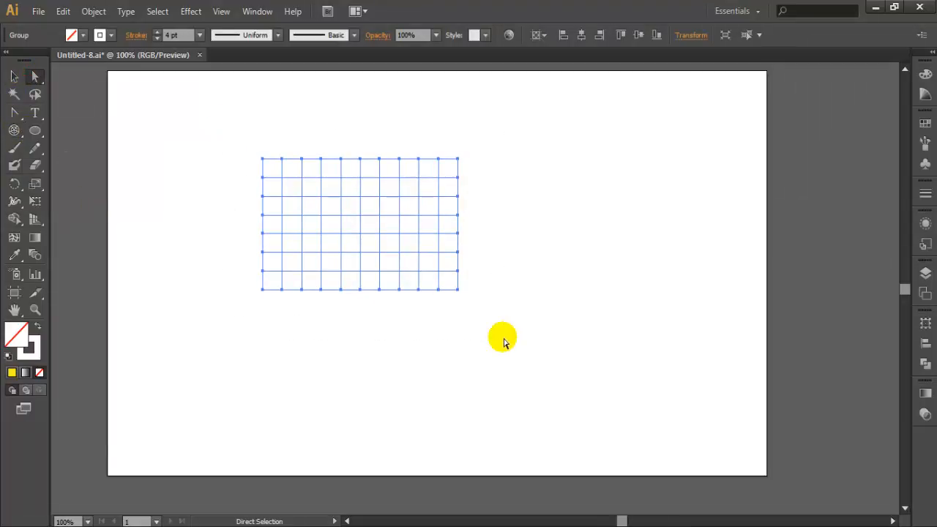
key("Delete")
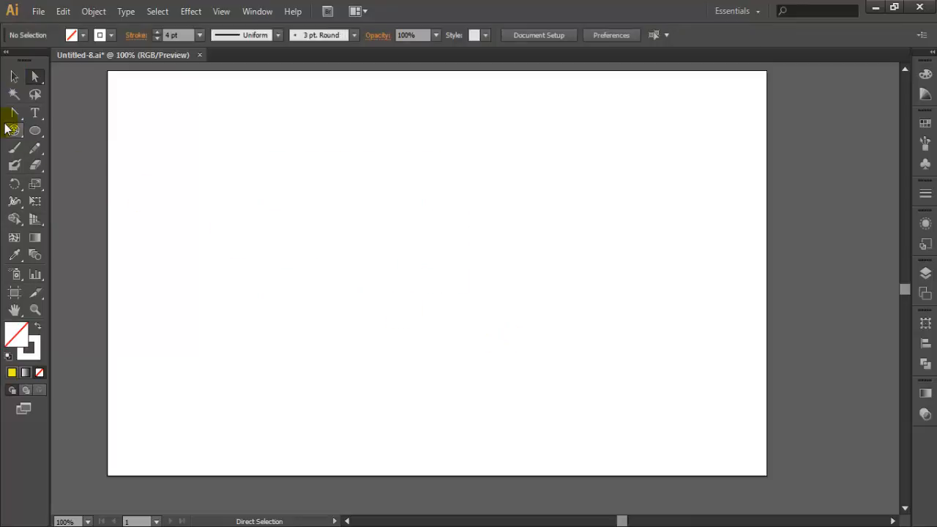
Draw a polar grid freehand mid-artboard, varying its concentric circles until there are five, and finish it enlarged as a perfect circle.
left_click(13, 130)
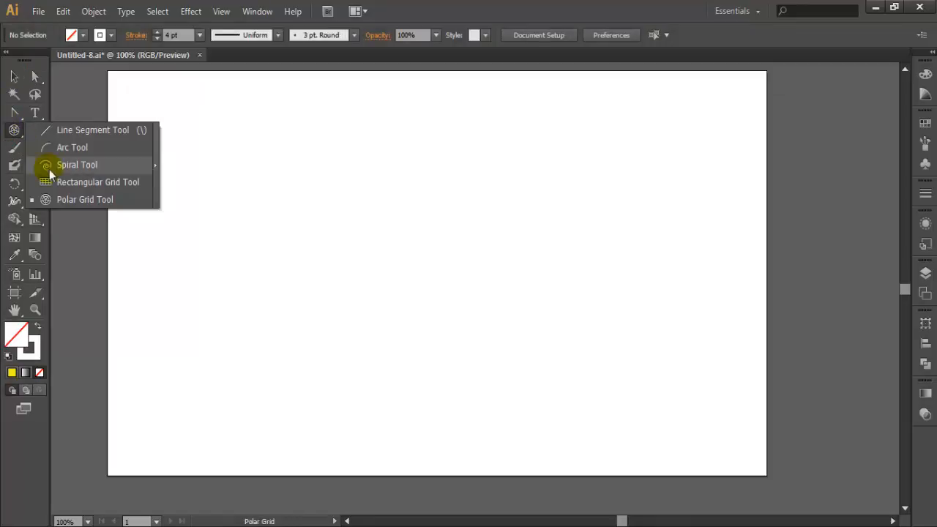
left_click(85, 200)
left_click_drag(338, 180, 547, 372)
key("Down")
key("Down")
key("Down")
key("Down")
key("Down")
key("Up")
key("Up")
key("Up")
key("Up")
key("Up")
key("Up")
key("Up")
key("Down")
key("Down")
key("Down")
key("Down")
key("Down")
key("Down")
key("Up")
key("Up")
key("Up")
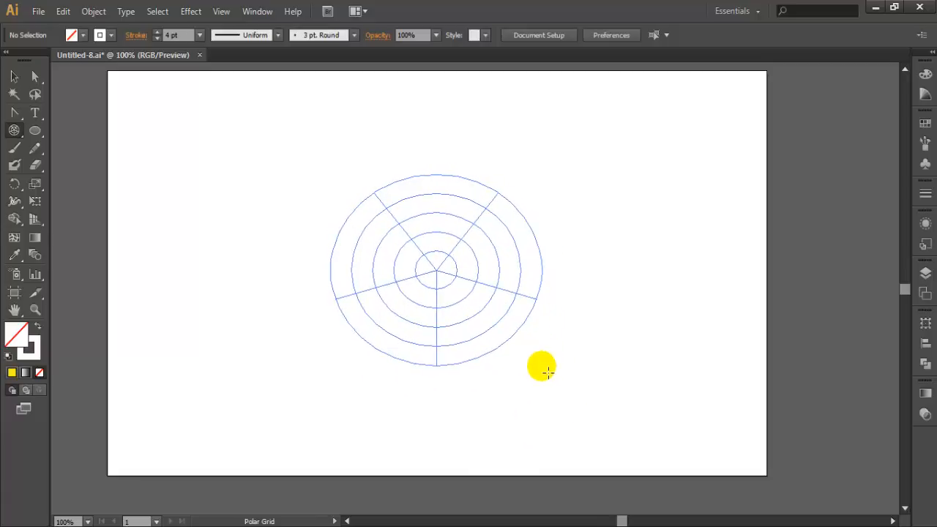
key("shift")
left_click_drag(547, 371, 579, 257)
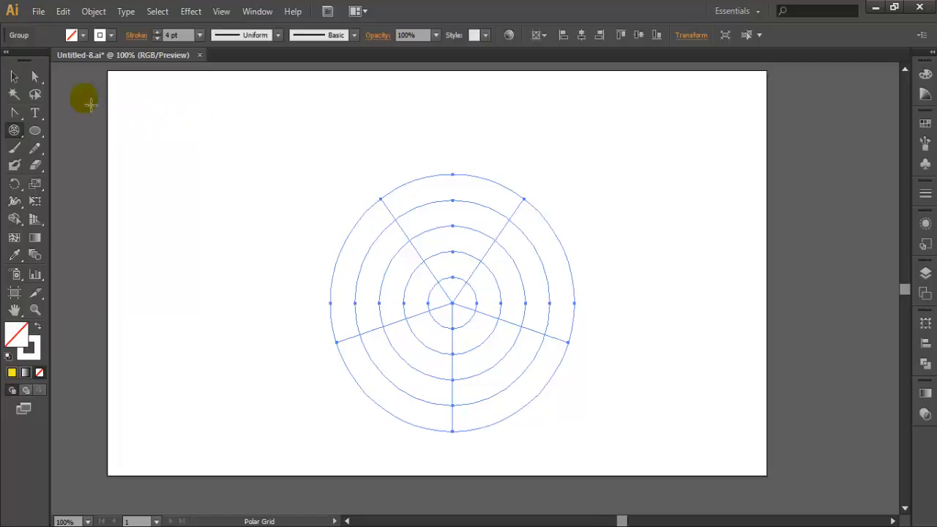
Select the whole polar grid and delete it.
left_click(36, 81)
left_click_drag(230, 114, 616, 444)
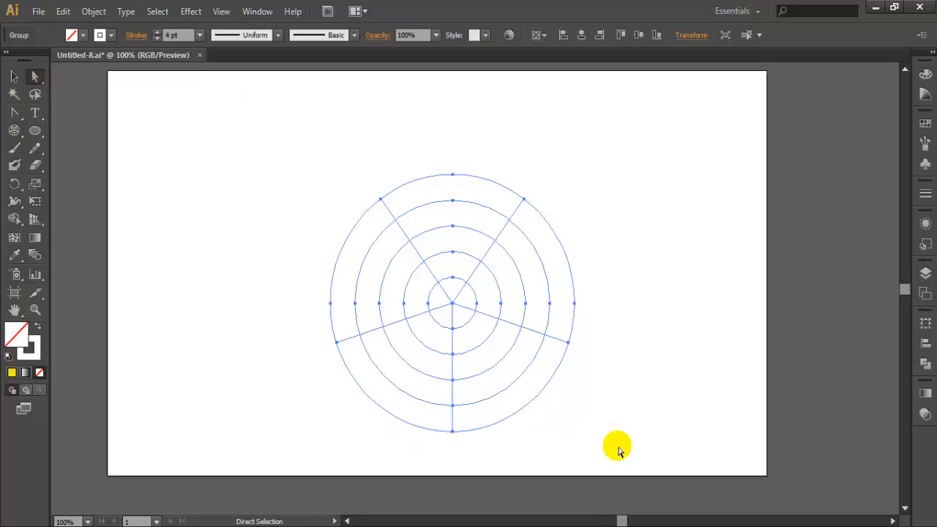
key("Delete")
Begin another polar grid freehand near the artboard's centre, adding and removing radial dividers while drawing until six remain.
left_click(14, 130)
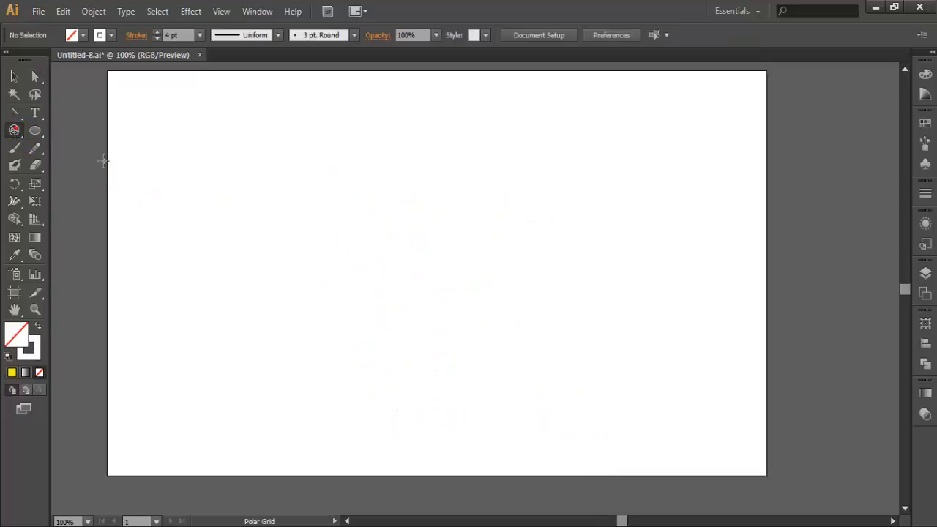
left_click_drag(404, 227, 605, 393)
key("Right")
key("Right")
key("Right")
key("Right")
key("Left")
key("Left")
key("Left")
key("Left")
key("Left")
key("Left")
key("Left")
key("Right")
key("Right")
key("Right")
key("Right")
key("Left")
key("Left")
Skew the radial dividers of the polar grid being drawn in both directions, ending with them evenly spaced.
key("v")
key("v")
key("v")
key("f")
key("f")
key("f")
key("f")
key("f")
key("f")
key("f")
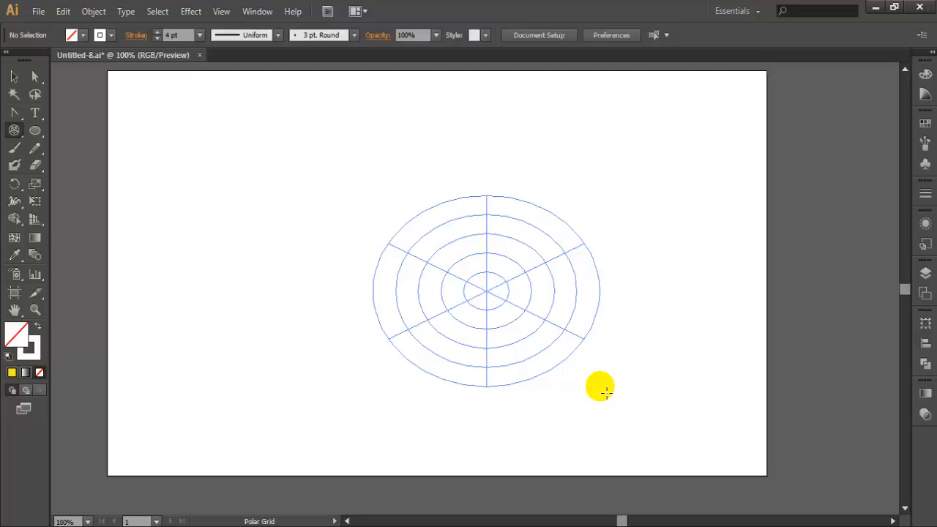
key("f")
key("f")
key("v")
key("v")
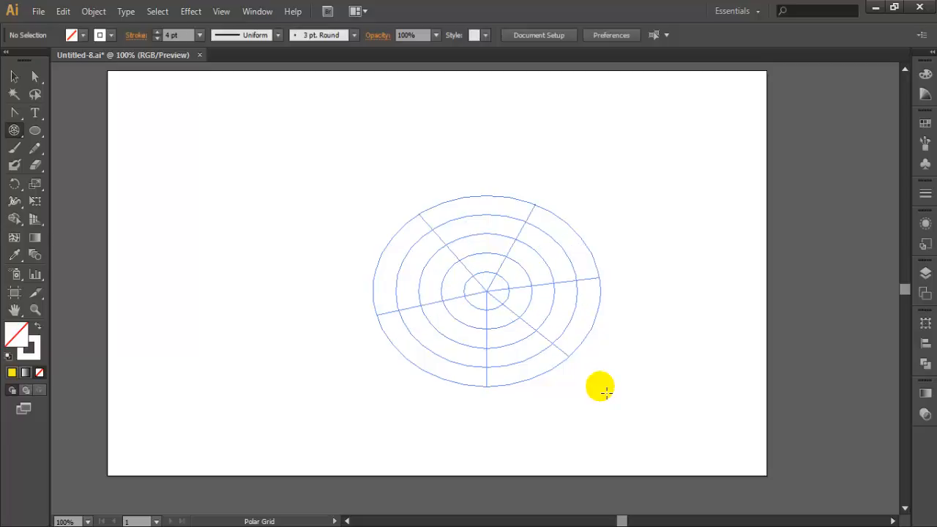
mouse_move(606, 392)
left_mouse_down()
mouse_move(600, 381)
mouse_move(610, 382)
left_mouse_up()
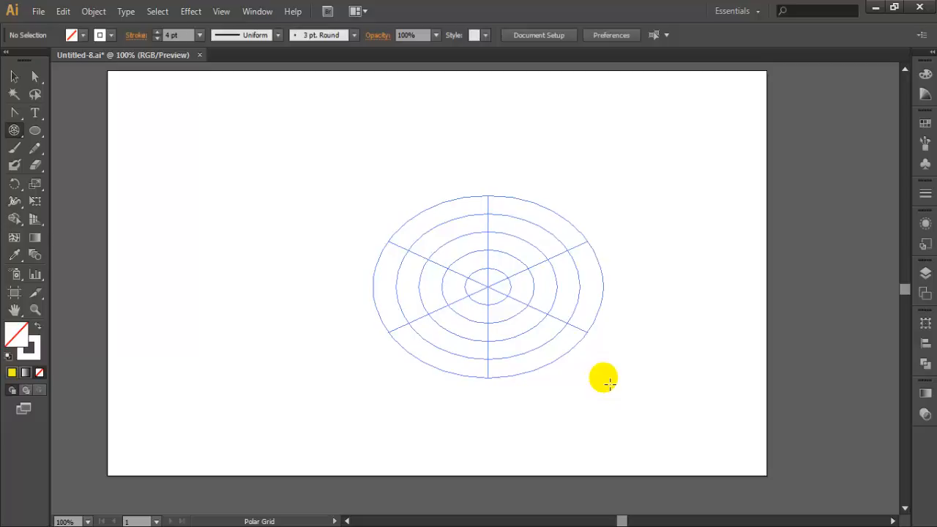
Skew the concentric circles of the polar grid being drawn strongly towards its centre and finish the grid.
key("x")
key("x")
key("x")
key("x")
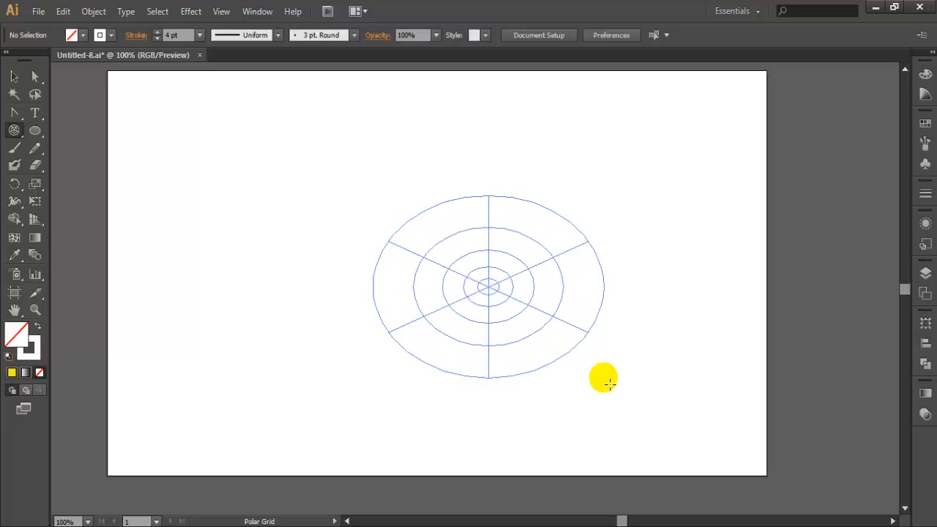
key("x")
key("x")
key("x")
key("x")
key("x")
key("x")
key("x")
key("x")
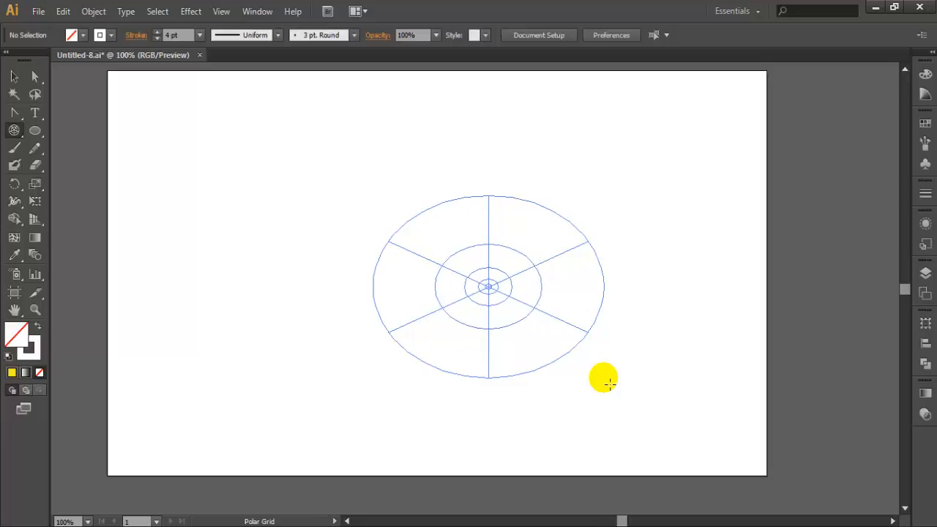
key("x")
key("x")
key("x")
key("x")
key("x")
key("x")
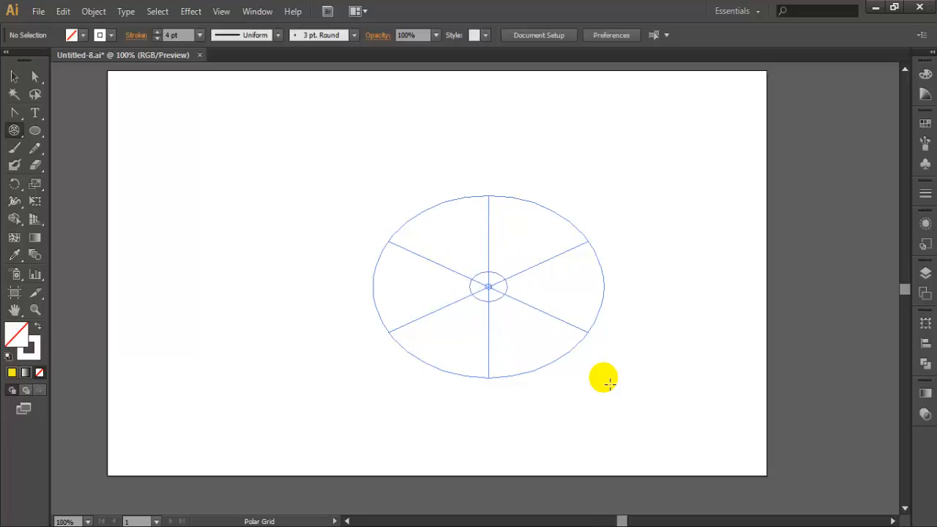
left_click_drag(610, 382, 607, 382)
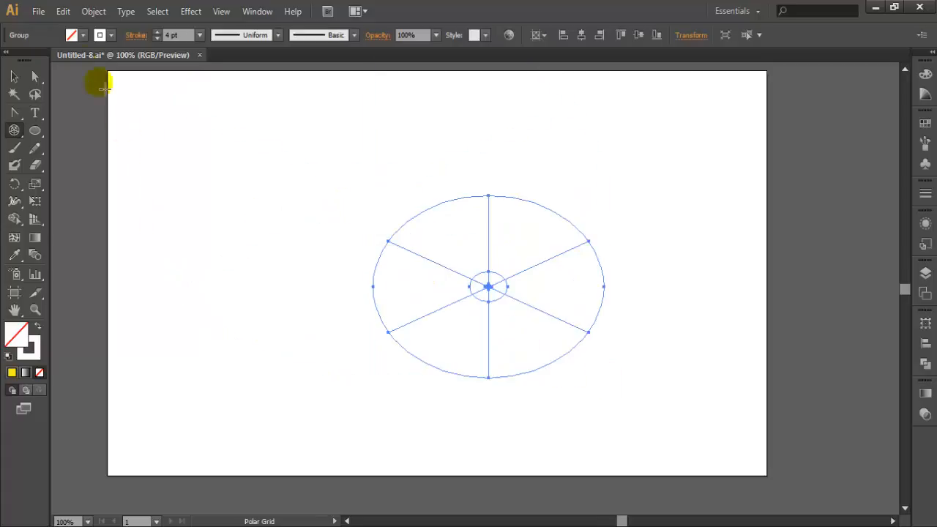
Select the whole skewed polar grid and delete it from the artboard.
left_click(34, 76)
left_click_drag(253, 119, 630, 402)
key("Delete")
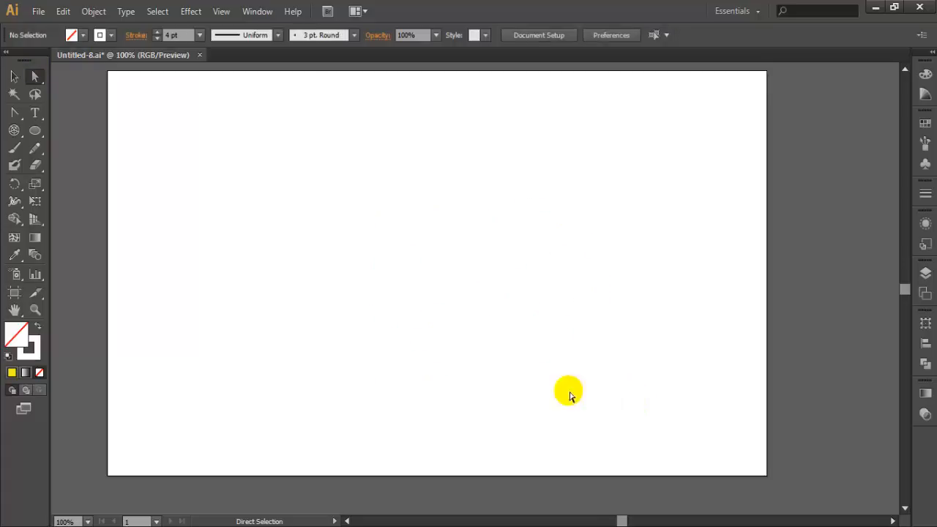
Draw two overlapping polar grids outward from their centres in the artboard's upper half, an ellipse and a larger perfect circle.
left_click(14, 130)
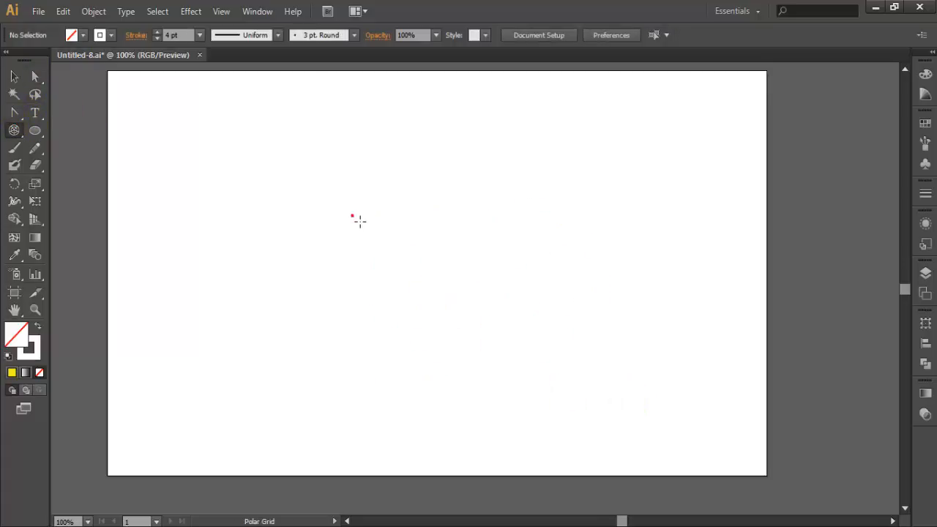
left_click_drag(359, 220, 412, 259)
key("alt")
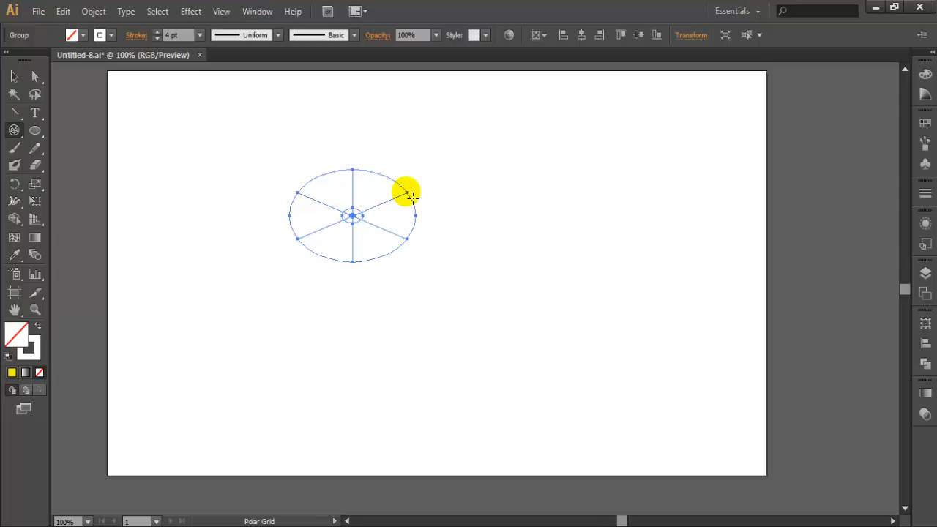
left_click_drag(407, 192, 502, 287)
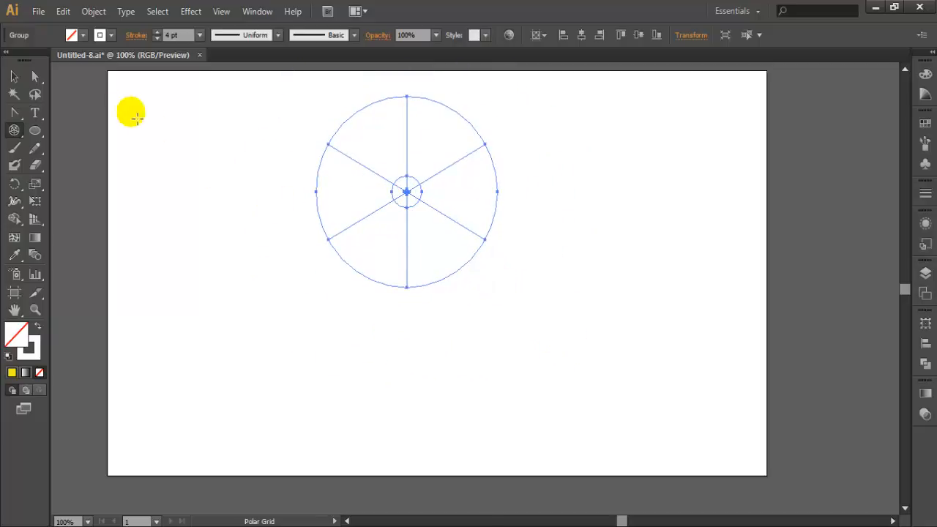
Draw a third polar grid freehand, shifting it around the artboard while drawing, and finish it as a tall ellipse below the other two.
left_click(36, 77)
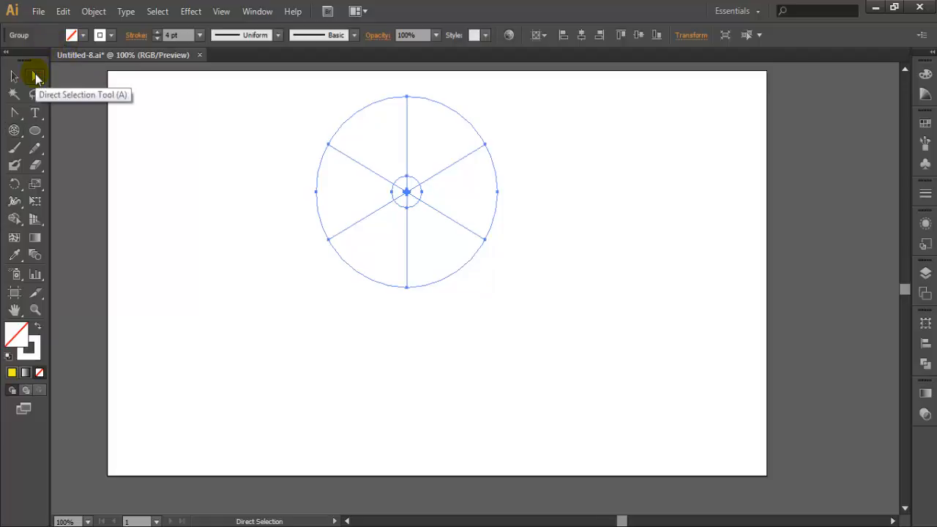
left_click(15, 131)
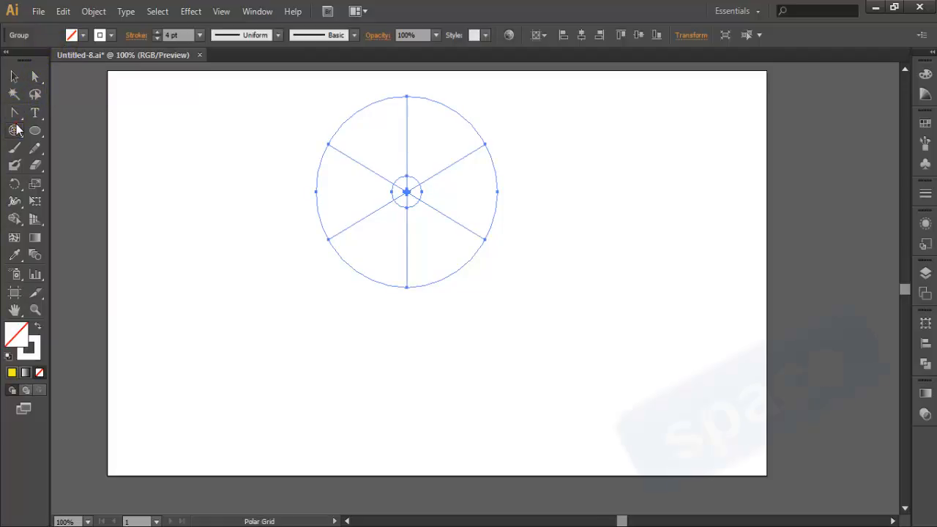
left_click_drag(16, 130, 69, 198)
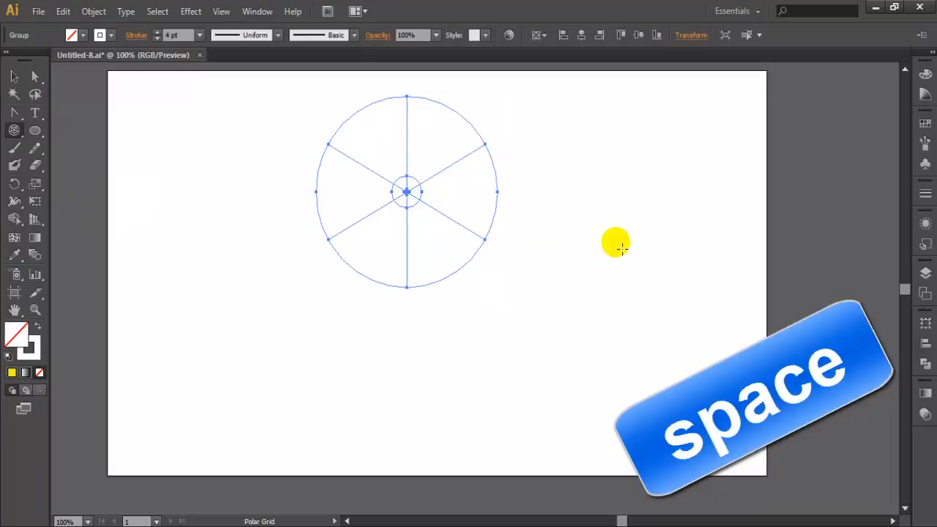
left_click_drag(615, 247, 642, 279)
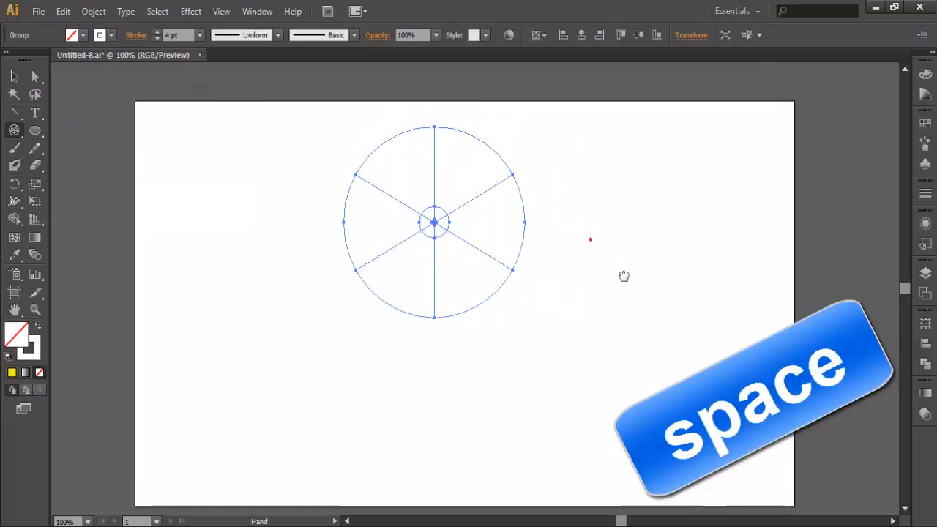
mouse_move(580, 265)
left_mouse_down()
mouse_move(644, 334)
mouse_move(494, 268)
mouse_move(362, 257)
mouse_move(448, 282)
mouse_move(418, 287)
mouse_move(374, 243)
mouse_move(288, 271)
mouse_move(317, 241)
mouse_move(347, 268)
mouse_move(295, 259)
mouse_move(443, 345)
mouse_move(499, 272)
mouse_move(205, 151)
mouse_move(218, 162)
left_mouse_up()
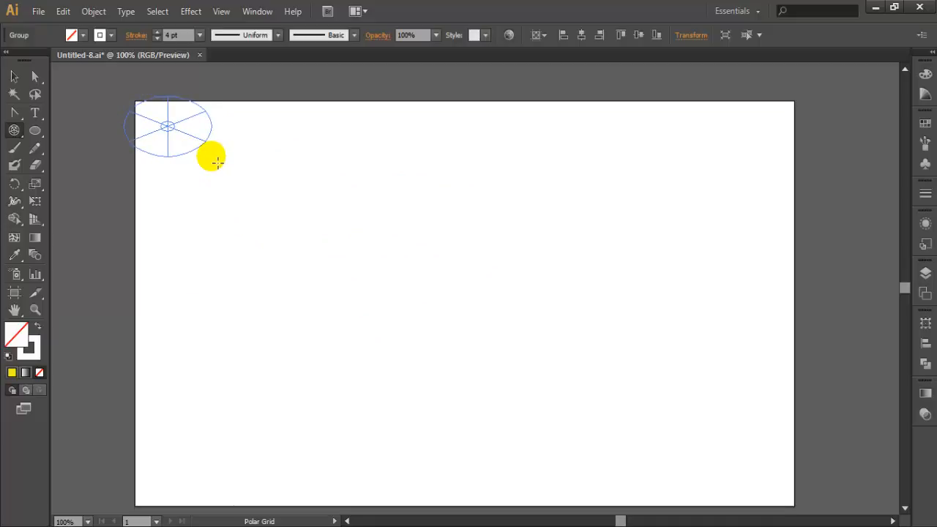
mouse_move(217, 162)
left_mouse_down()
mouse_move(276, 272)
mouse_move(349, 357)
mouse_move(415, 382)
mouse_move(341, 329)
left_mouse_up()
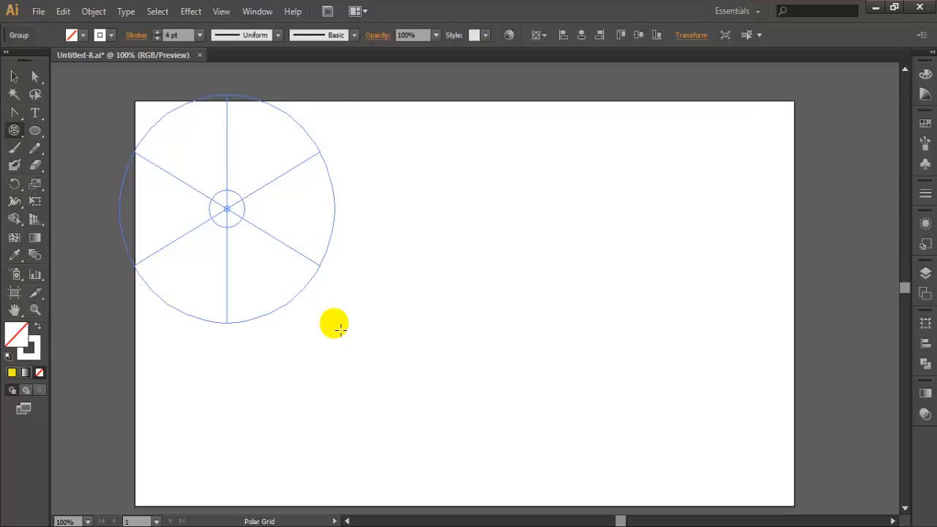
left_click_drag(341, 329, 585, 450)
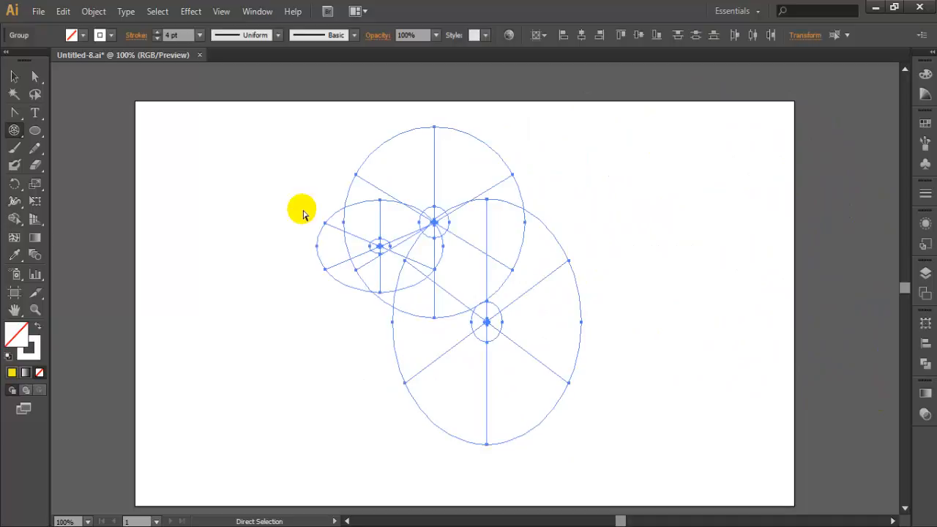
Draw a square outward from its centre, then a rectangle repositioned into the artboard's upper-left corner, deleting each with the Rectangle tool still active.
left_click_drag(35, 129, 113, 137)
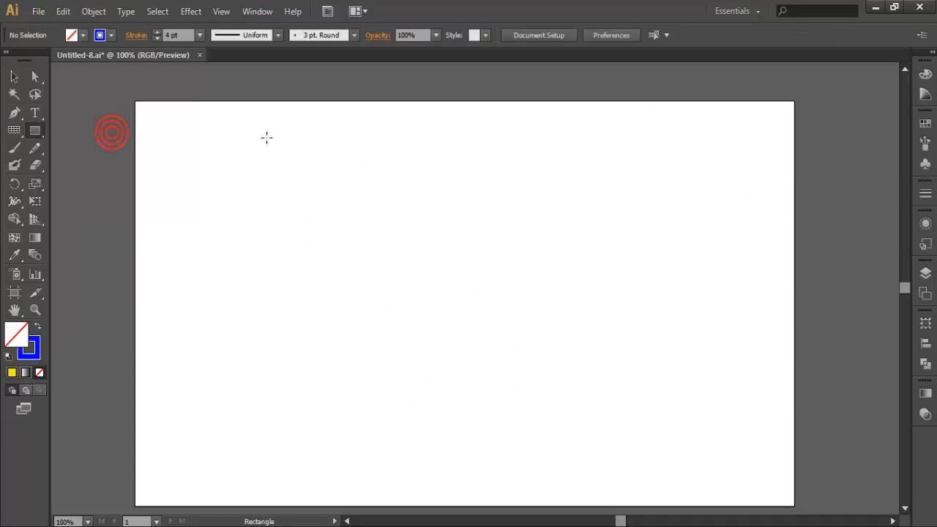
mouse_move(306, 152)
left_mouse_down()
mouse_move(456, 256)
mouse_move(529, 352)
mouse_move(432, 264)
mouse_move(368, 226)
mouse_move(446, 242)
mouse_move(401, 262)
mouse_move(361, 194)
mouse_move(560, 341)
mouse_move(545, 302)
mouse_move(544, 326)
mouse_move(495, 287)
mouse_move(473, 312)
mouse_move(385, 290)
mouse_move(312, 215)
mouse_move(344, 182)
mouse_move(356, 220)
mouse_move(324, 190)
mouse_move(370, 216)
mouse_move(352, 191)
mouse_move(365, 212)
left_mouse_up()
key("shift")
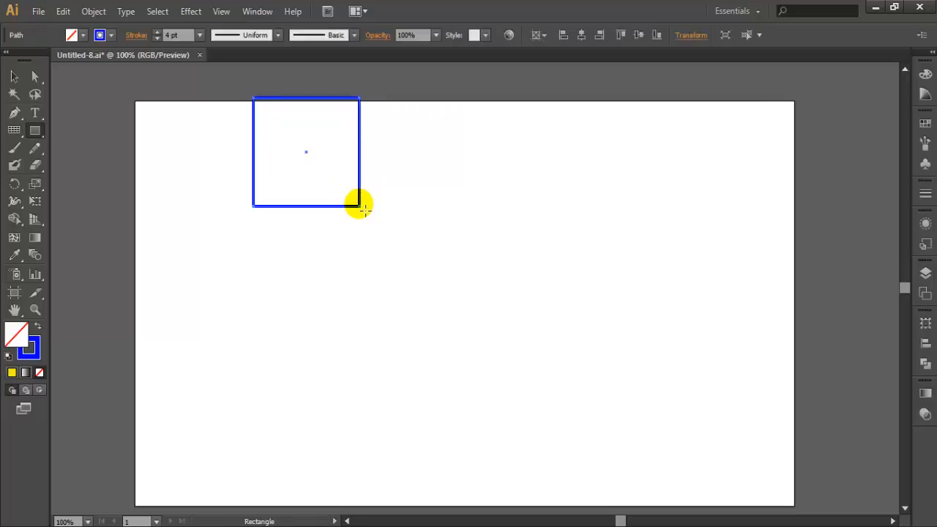
key("Delete")
mouse_move(445, 298)
left_mouse_down()
mouse_move(520, 355)
mouse_move(510, 386)
mouse_move(458, 341)
mouse_move(450, 314)
mouse_move(542, 400)
mouse_move(577, 412)
mouse_move(474, 317)
mouse_move(510, 337)
mouse_move(512, 236)
mouse_move(398, 172)
mouse_move(468, 244)
mouse_move(336, 237)
mouse_move(216, 161)
mouse_move(626, 364)
mouse_move(766, 462)
mouse_move(435, 221)
mouse_move(241, 198)
left_mouse_up()
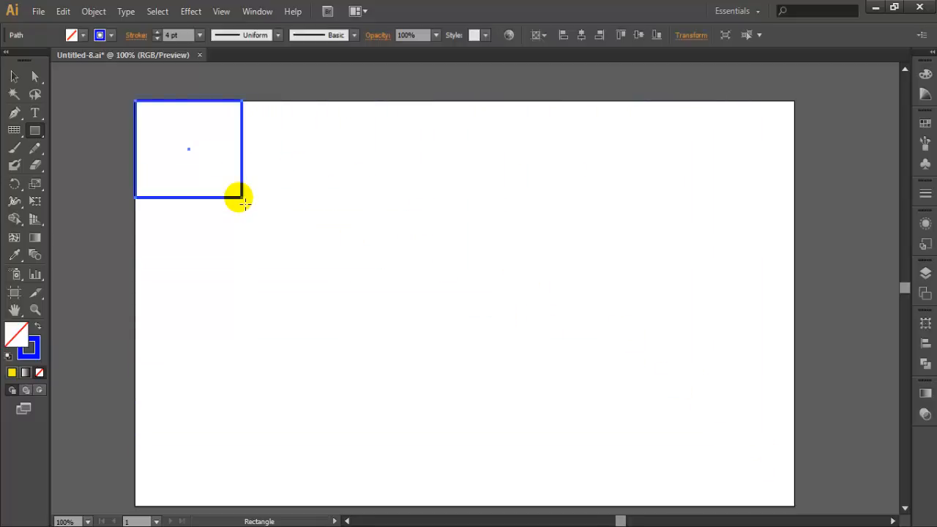
key("Delete")
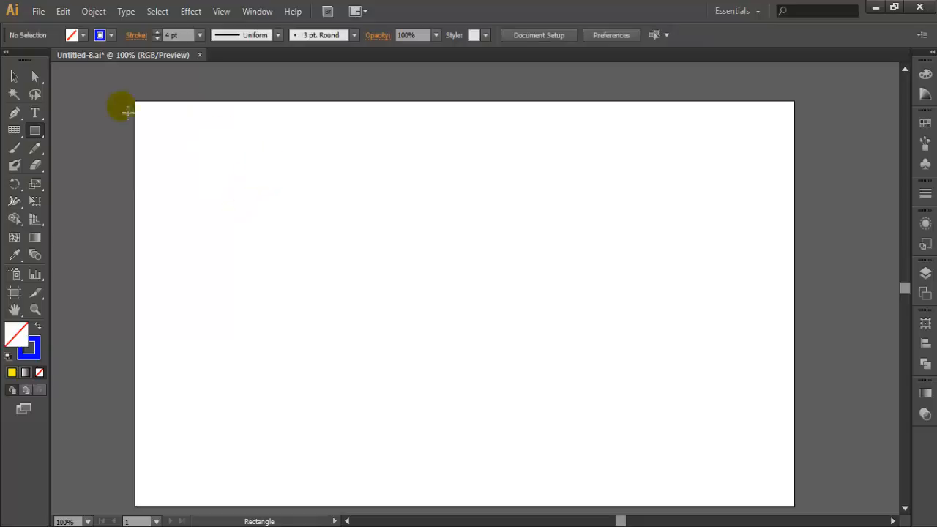
Draw a wide rounded rectangle with the Rounded Rectangle tool near the middle of the artboard.
left_click_drag(34, 139, 88, 147)
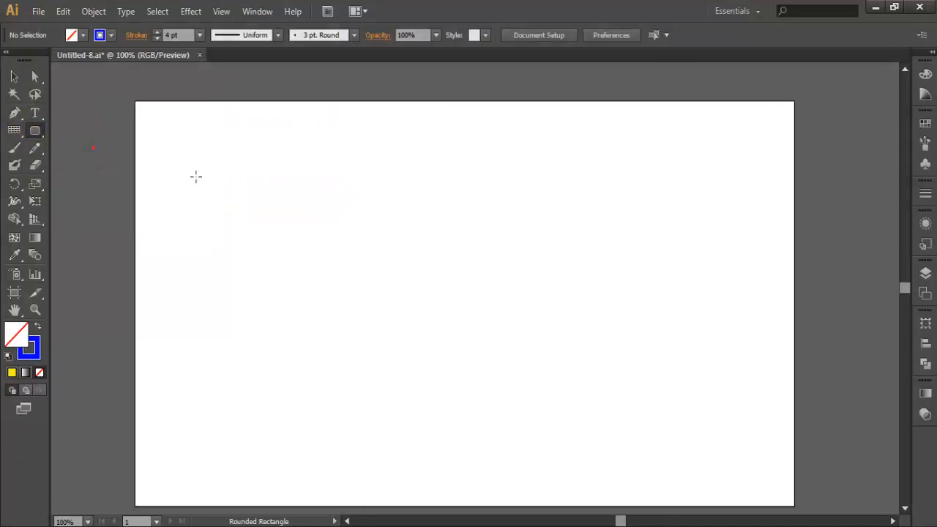
mouse_move(373, 179)
left_mouse_down()
mouse_move(539, 322)
mouse_move(574, 333)
mouse_move(581, 314)
left_mouse_up()
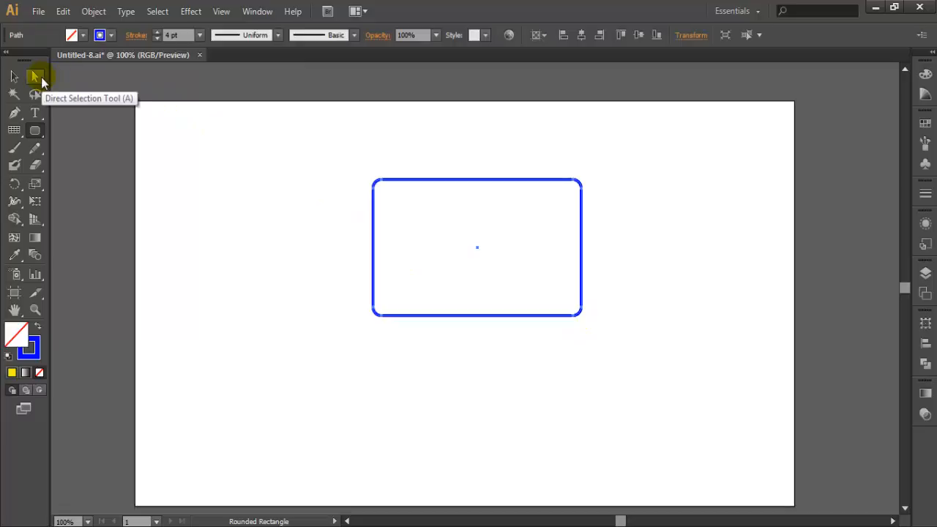
left_click(41, 79)
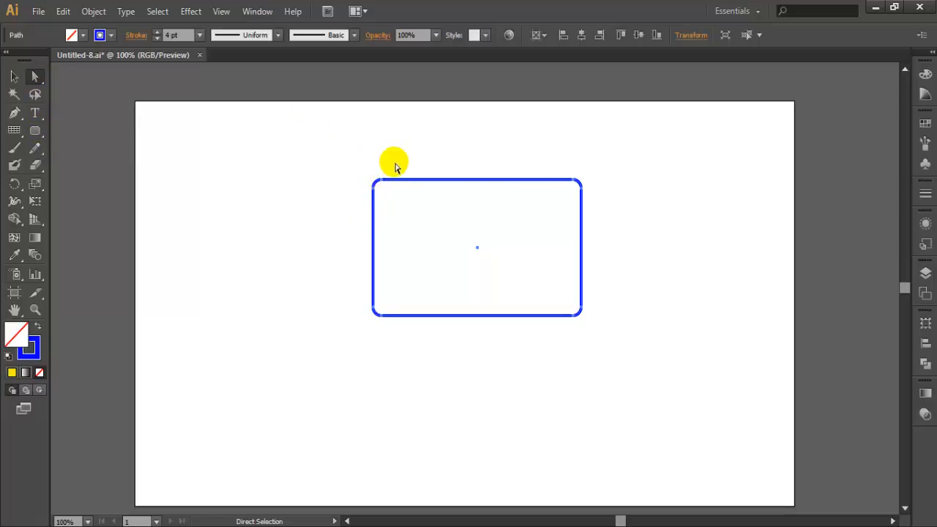
Draw a small upright ellipse and a large circle beside the rounded rectangle, then clear all shapes from the artboard.
left_click_drag(38, 132, 101, 164)
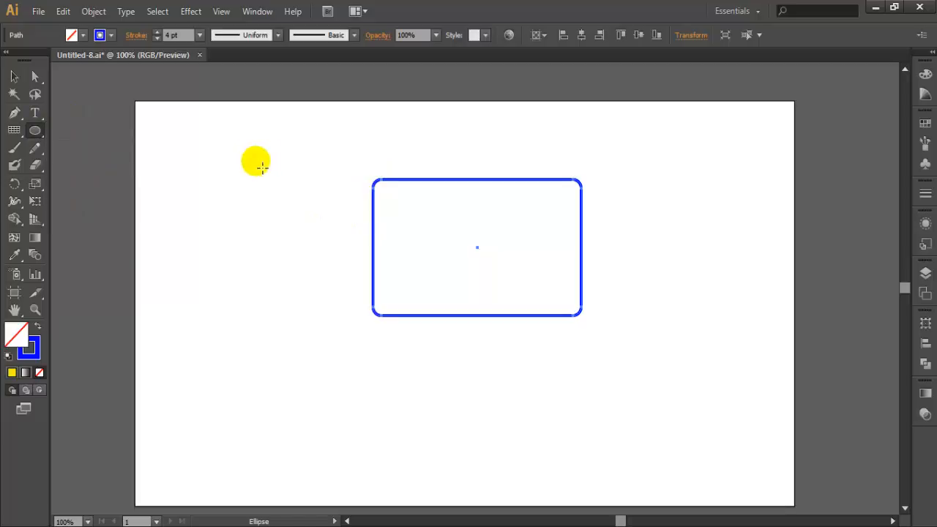
mouse_move(237, 154)
left_mouse_down()
mouse_move(312, 251)
mouse_move(379, 376)
mouse_move(455, 421)
mouse_move(440, 432)
mouse_move(483, 431)
mouse_move(555, 403)
mouse_move(522, 410)
mouse_move(446, 366)
mouse_move(358, 352)
mouse_move(316, 389)
mouse_move(343, 415)
mouse_move(322, 372)
mouse_move(360, 415)
mouse_move(341, 380)
mouse_move(403, 429)
mouse_move(413, 420)
left_mouse_up()
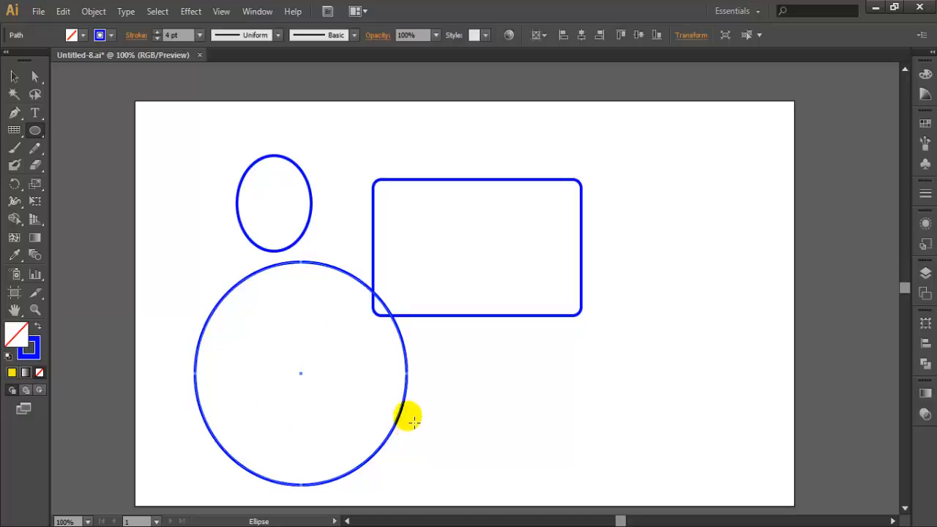
key("ctrl+a")
key("Delete")
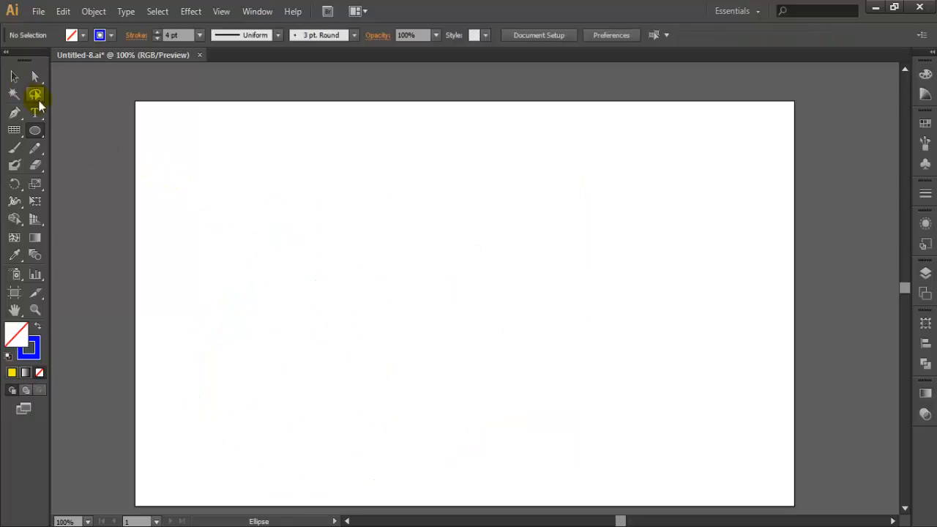
Draw a polygon freehand in the artboard's upper middle, adding sides and reducing them until it is a slightly tilted triangle.
left_click_drag(41, 130, 95, 182)
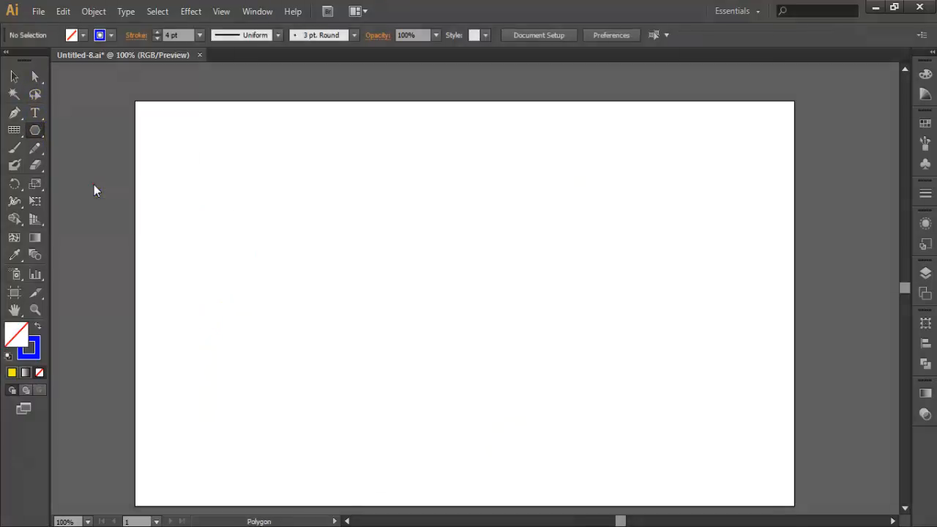
left_click_drag(381, 222, 448, 260)
key("Up")
key("Up")
key("Up")
key("Up")
key("Up")
key("Up")
key("Up")
key("Up")
key("Up")
key("Up")
key("Up")
key("Up")
key("Up")
key("Up")
key("Up")
key("Up")
key("Down")
key("Down")
key("Down")
key("Down")
key("Down")
key("Down")
key("Down")
key("Down")
key("Down")
key("Down")
key("Down")
key("Down")
key("Down")
key("Down")
key("Down")
key("Down")
key("Down")
key("Down")
key("Down")
Draw a star freehand beside the triangle, increasing its points and reducing them to three.
left_click_drag(35, 130, 81, 202)
left_click_drag(593, 201, 680, 258)
key("Up")
key("Up")
key("Up")
key("Up")
key("Up")
key("Up")
key("Up")
key("Down")
key("Up")
key("Up")
key("Up")
key("Down")
key("Down")
key("Down")
key("Down")
key("Down")
key("Down")
key("Down")
key("Down")
key("Down")
key("Down")
key("Down")
key("Down")
key("Down")
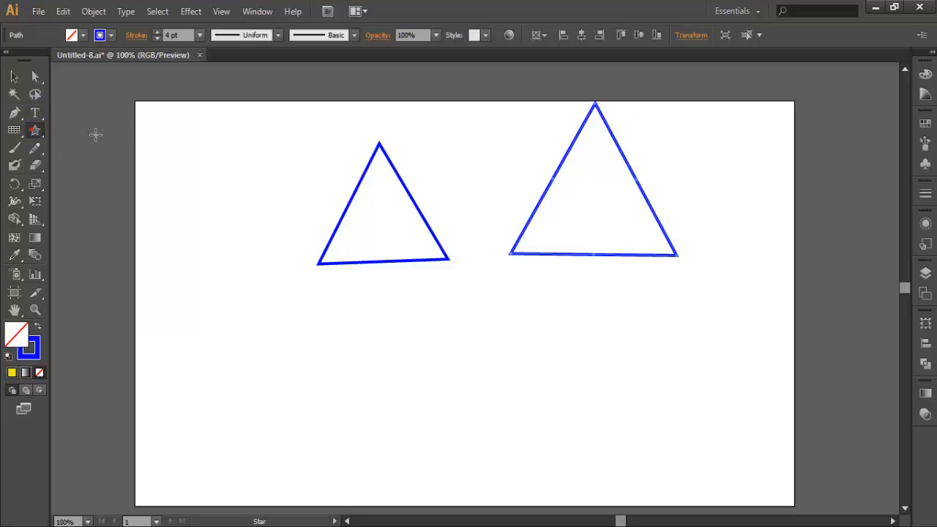
Select both the triangle and the three-pointed star and delete them.
left_click(34, 76)
left_click_drag(221, 82, 739, 326)
key("Delete")
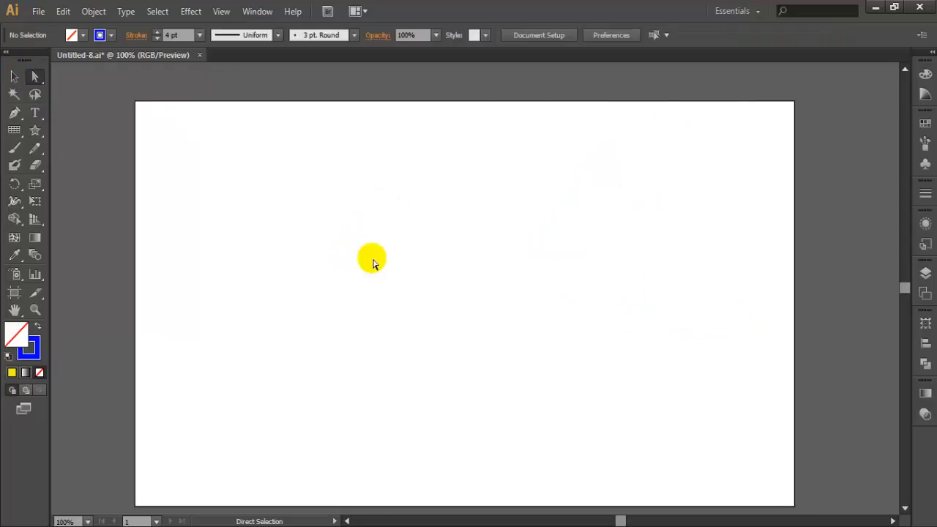
Place a new flare in the artboard's upper middle by way of the Flare tool's options, keeping the flare preview in view.
left_click(36, 130)
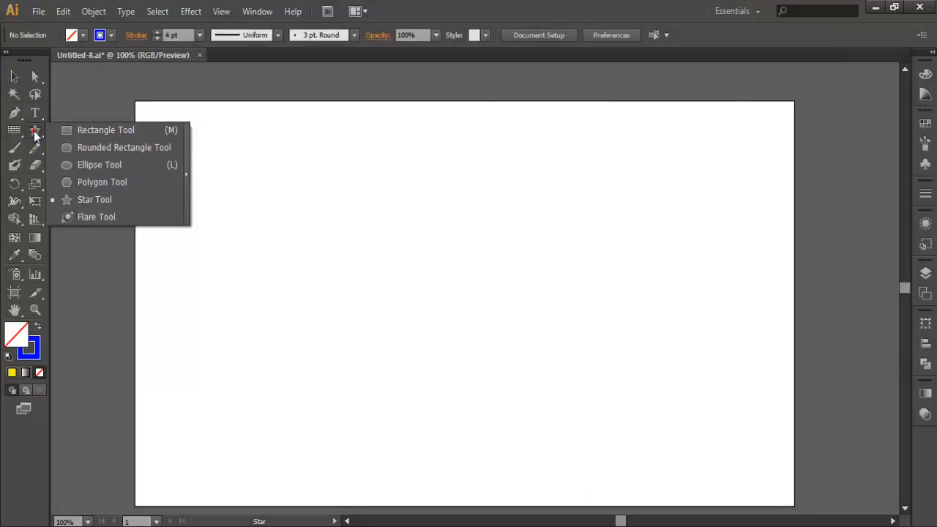
left_click(106, 217)
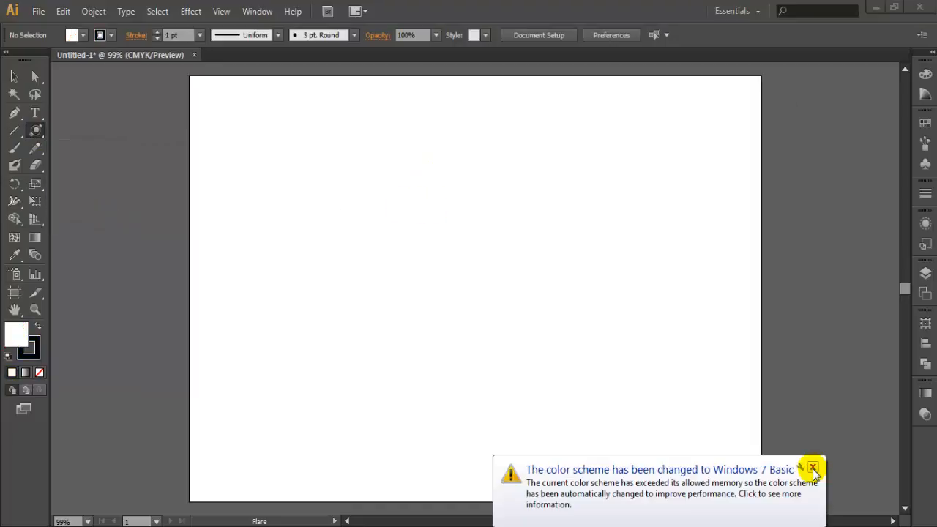
left_click(36, 130)
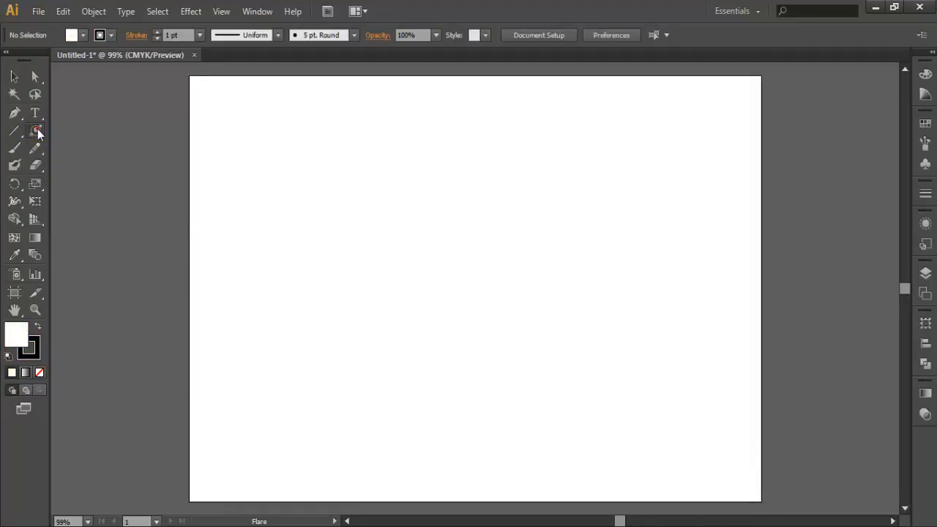
left_click(78, 219)
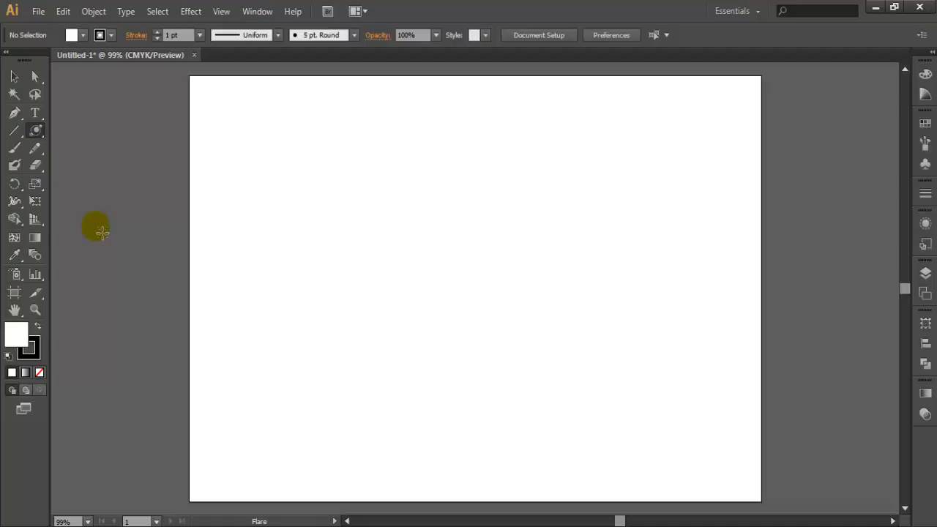
left_click(440, 241)
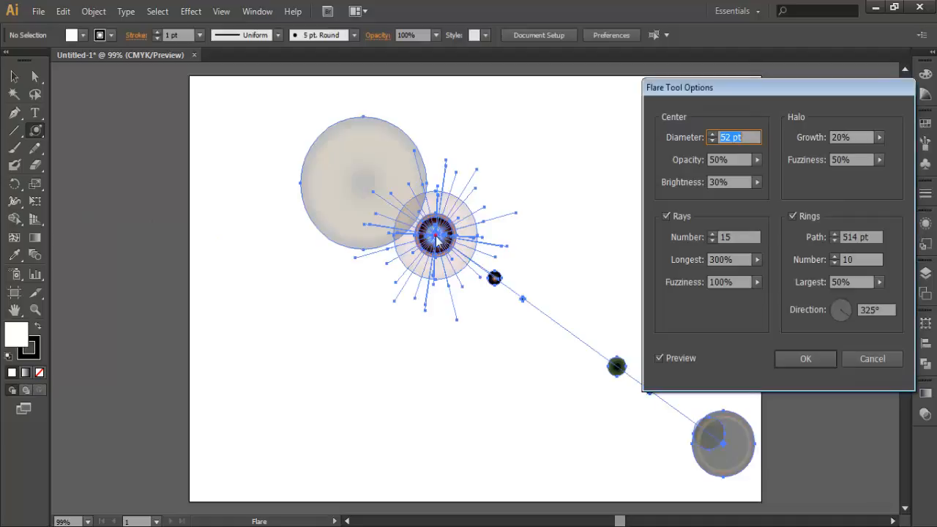
left_click_drag(752, 91, 663, 61)
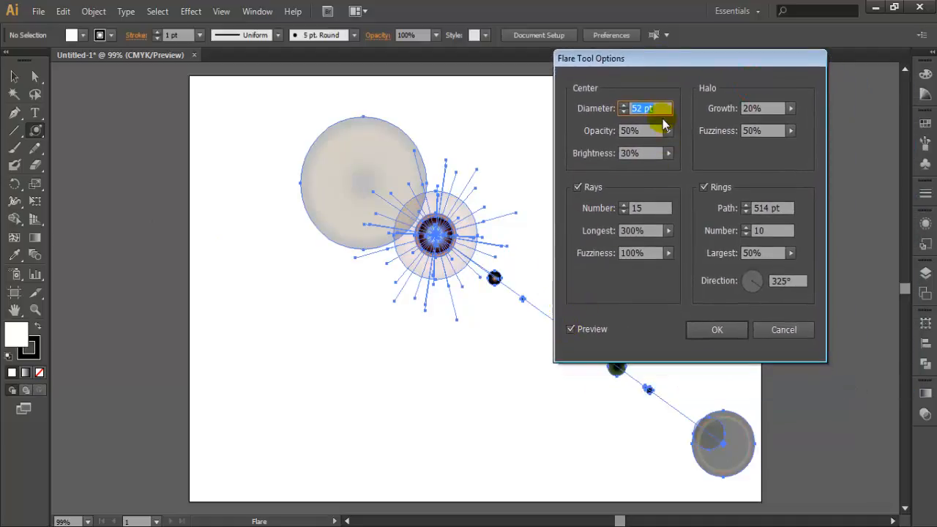
Set the flare's center to a 64 pt diameter, 48% opacity and 27% brightness.
scroll(664, 109, "up", 12)
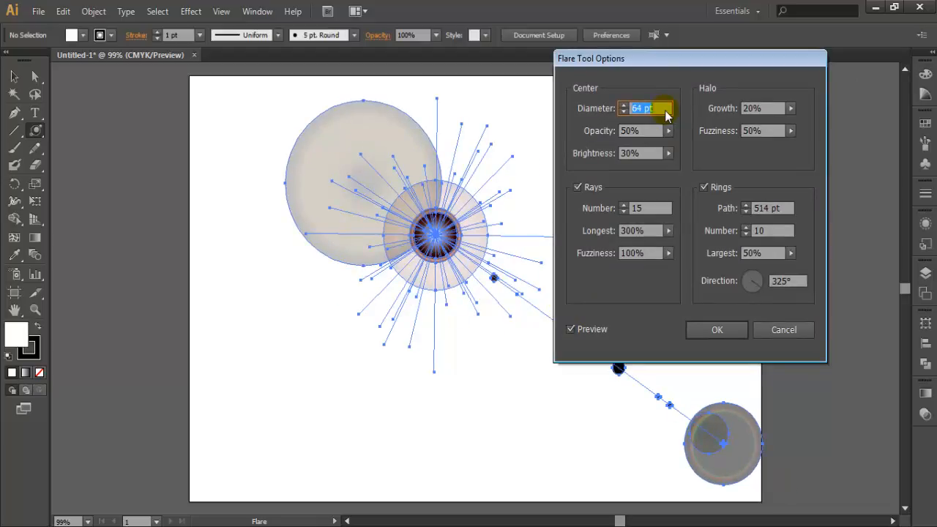
left_click(654, 132)
scroll(654, 138, "down", 2)
left_click(654, 152)
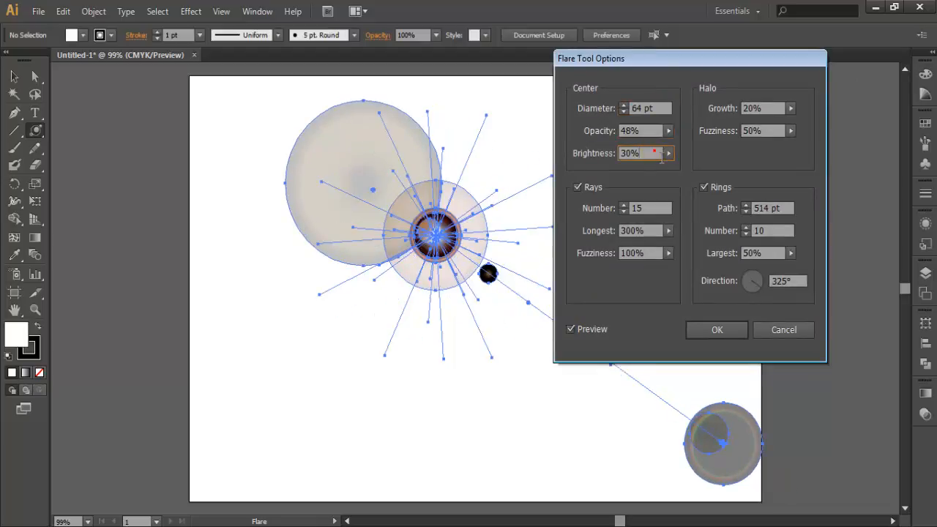
scroll(659, 153, "down", 3)
Set the flare's rays to number 19, with the longest at 295% and fuzziness at 96%.
left_click(650, 208)
scroll(649, 208, "up", 3)
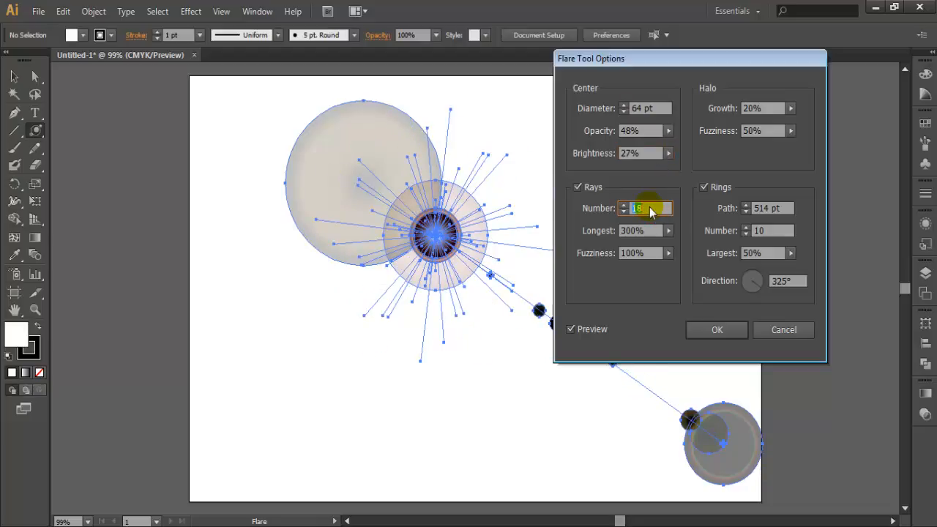
scroll(649, 209, "up", 1)
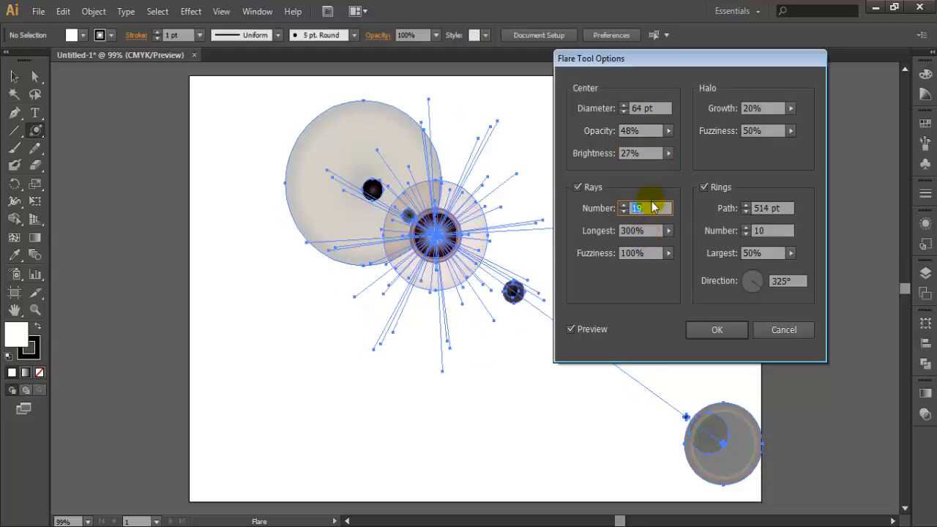
left_click(646, 232)
scroll(647, 231, "down", 3)
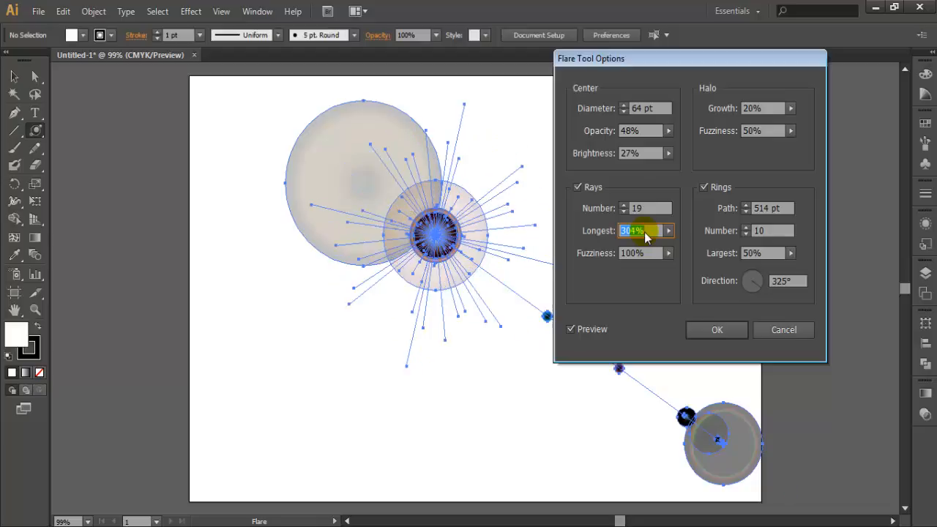
scroll(645, 232, "down", 2)
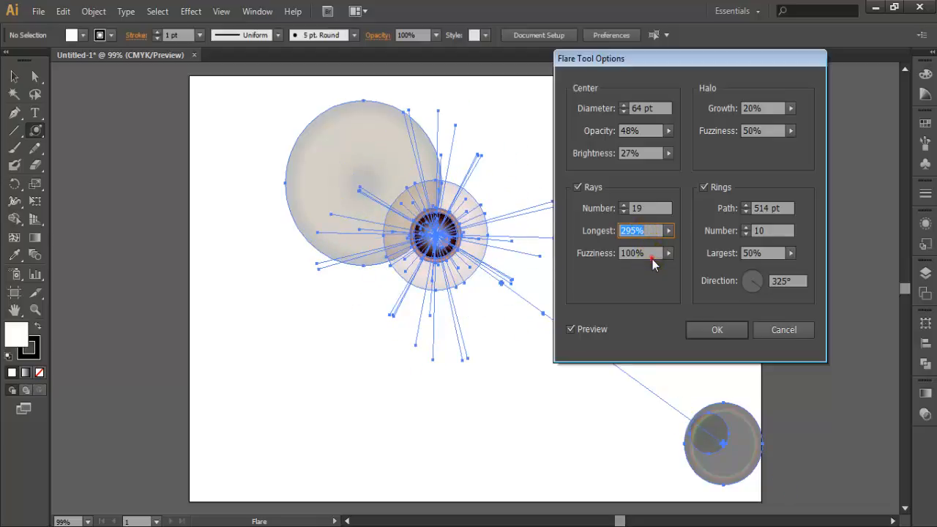
left_click(652, 253)
scroll(652, 253, "down", 4)
Go through the halo growth, halo fuzziness and ring path values, and set the rings to number 2 with the largest at 54%.
left_click(765, 108)
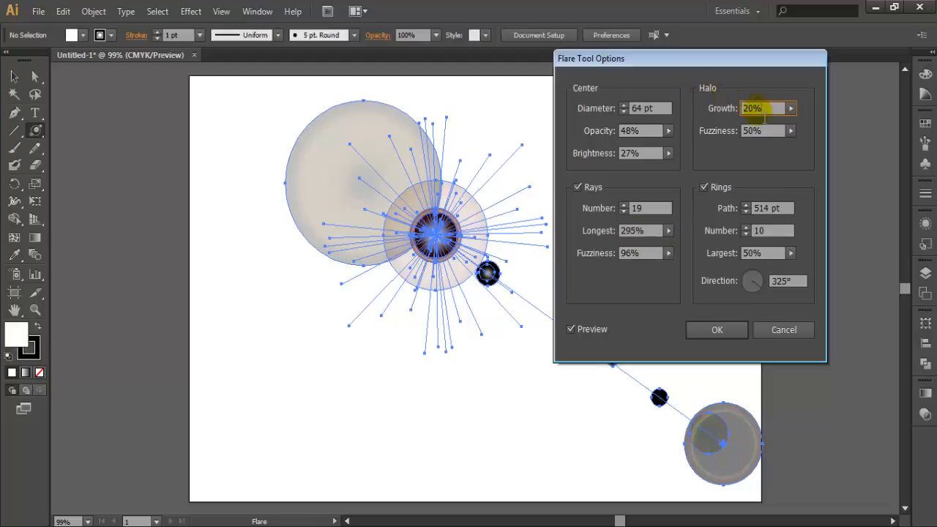
left_click(773, 133)
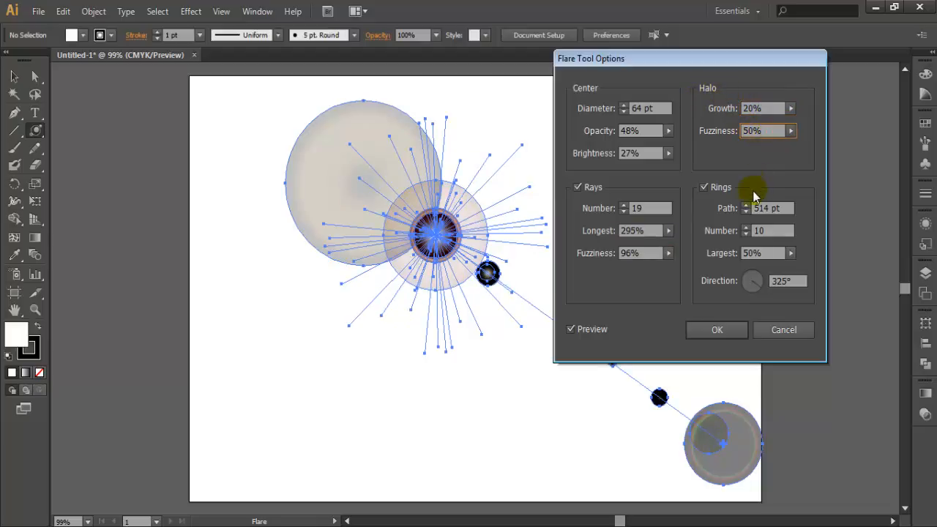
left_click(774, 209)
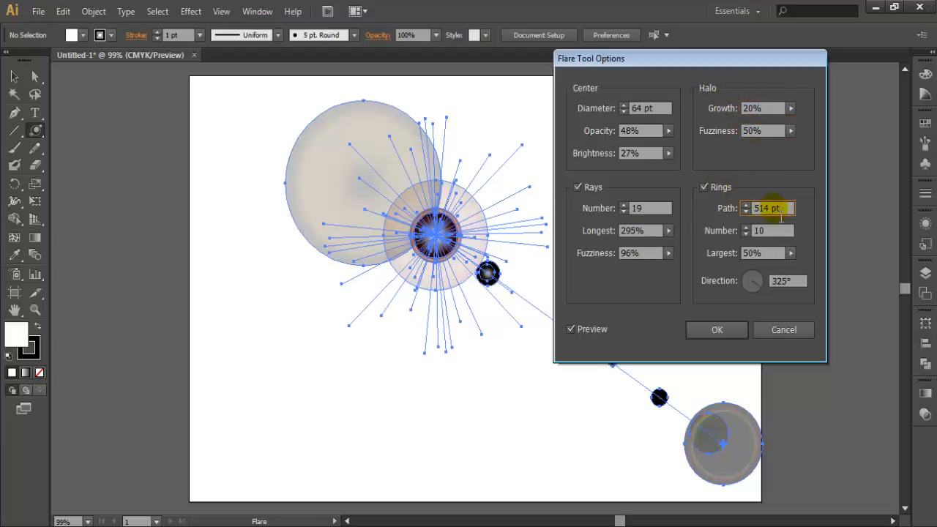
left_click(771, 231)
type("2")
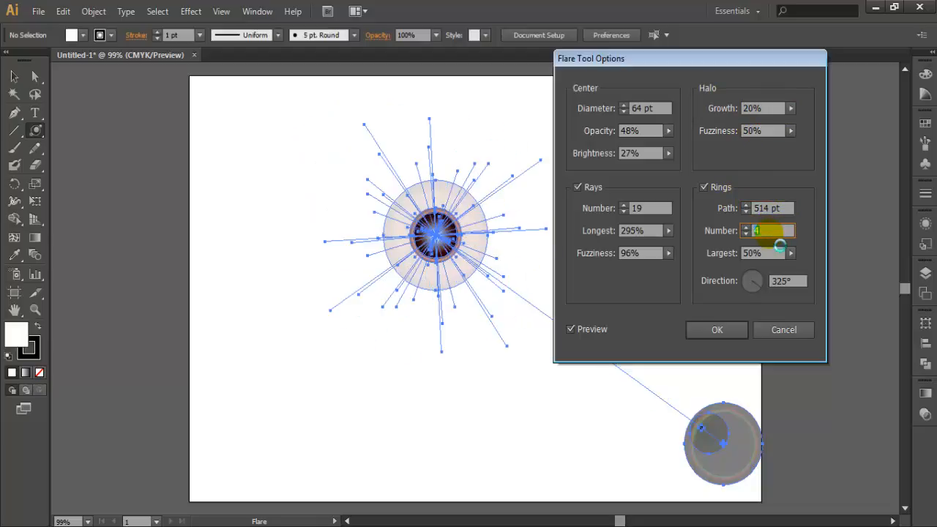
left_click(768, 254)
key("Up")
key("Up")
key("Up")
key("Up")
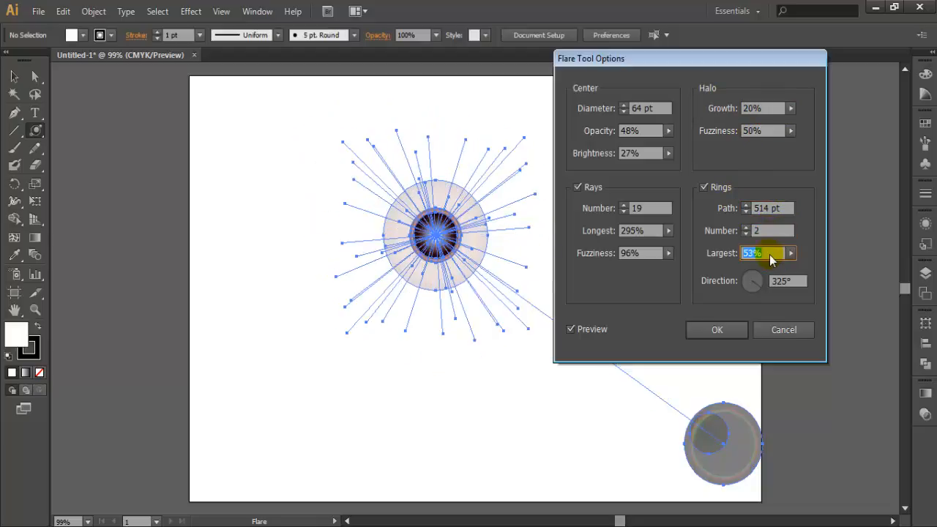
Set the rings' direction to 337° and create the flare.
left_click(799, 285)
key("Up")
key("Up")
key("Up")
key("Up")
key("Up")
key("Up")
key("Up")
key("Up")
key("Up")
key("Up")
key("Up")
key("Up")
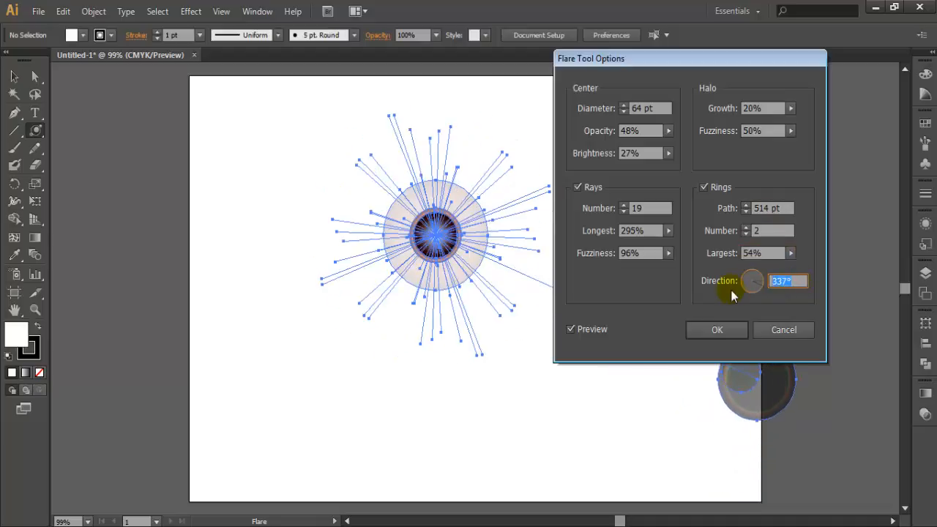
left_click(717, 330)
Move the flare toward the artboard's upper-left area and remove it from the artboard.
left_click(35, 76)
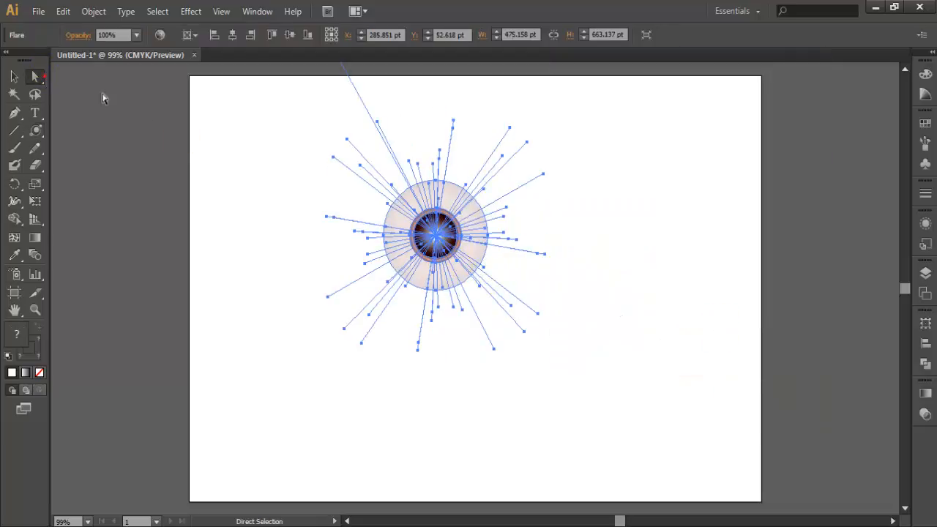
left_click_drag(417, 215, 299, 202)
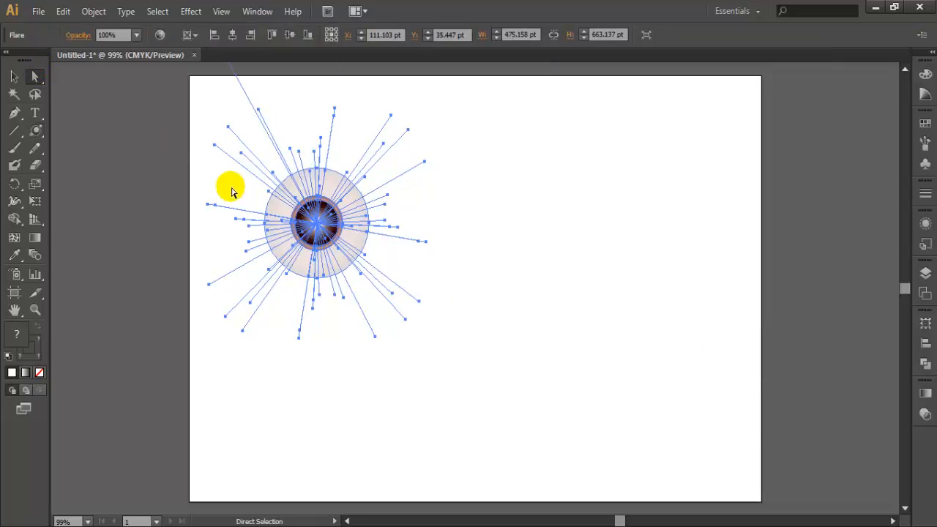
left_click(231, 192)
Draw a flare freehand in the artboard's upper middle, with its rings ending near the lower-right edge.
left_click(36, 131)
left_click_drag(427, 173, 428, 193)
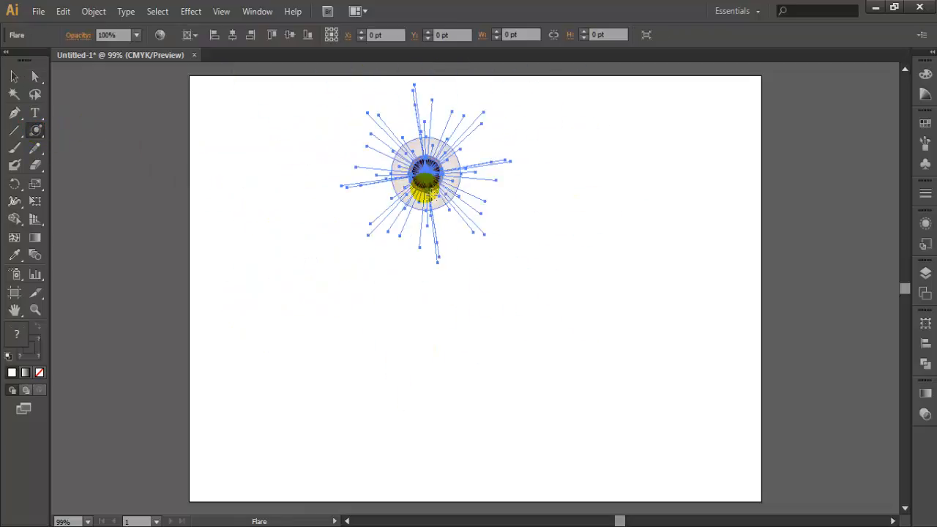
left_click_drag(618, 282, 718, 350)
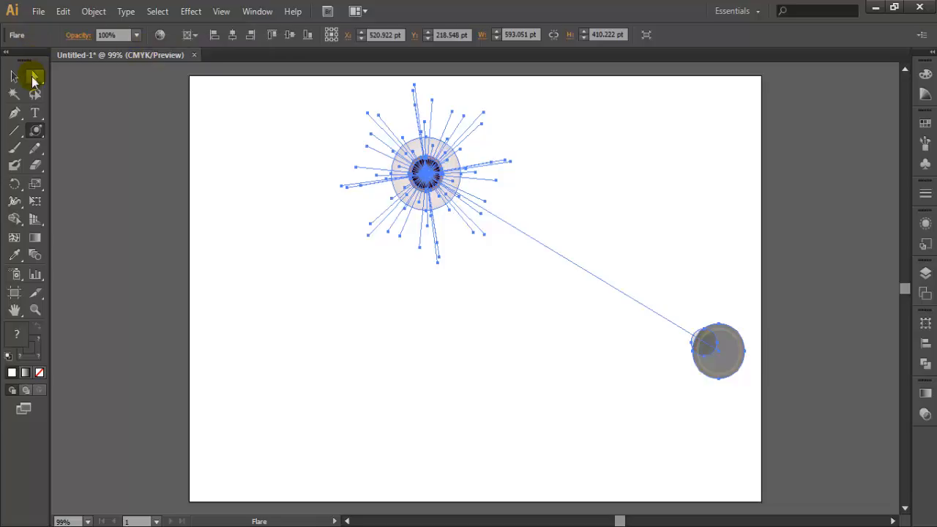
Select the whole freehand flare and delete it.
left_click(33, 78)
left_click_drag(231, 85, 798, 414)
key("Delete")
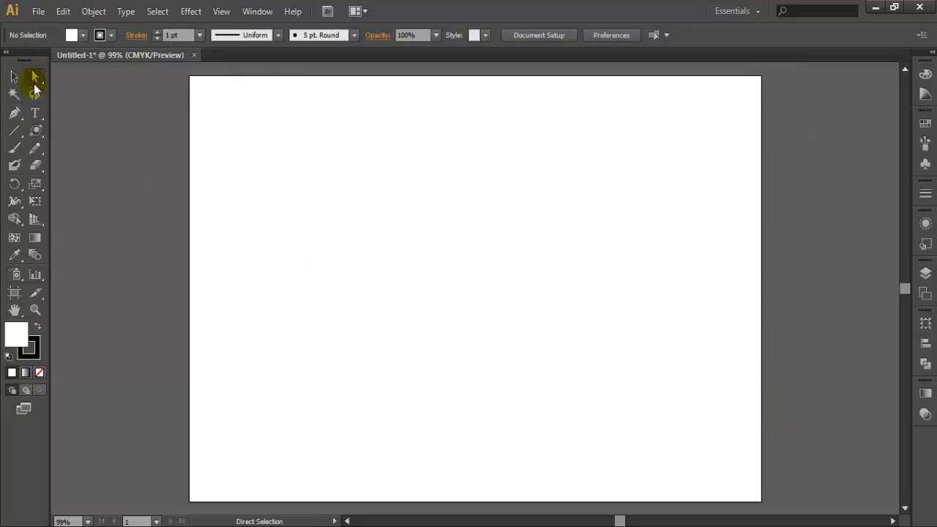